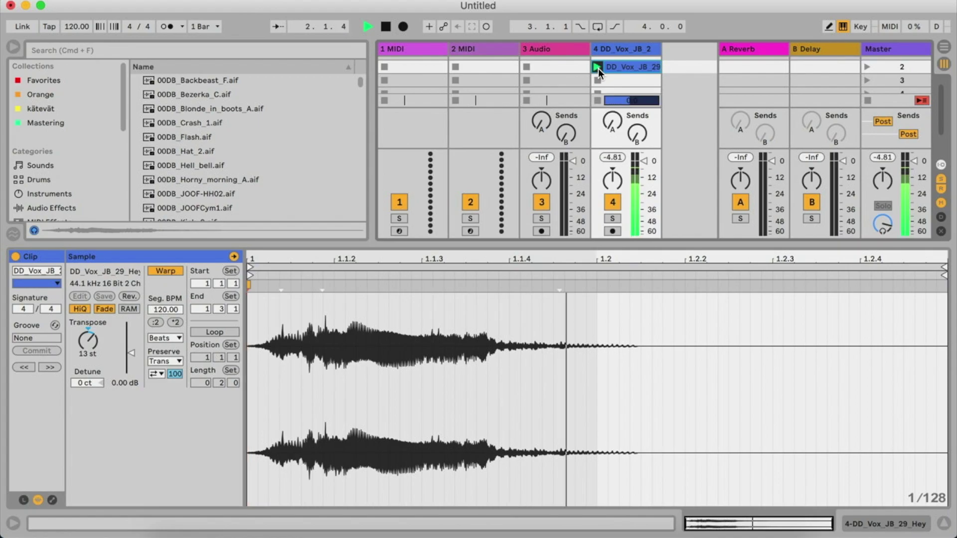
- Lower the transposition of the playing DD_Vox_JB_29_Hey vocal clip
drag(87, 340, 88, 363)
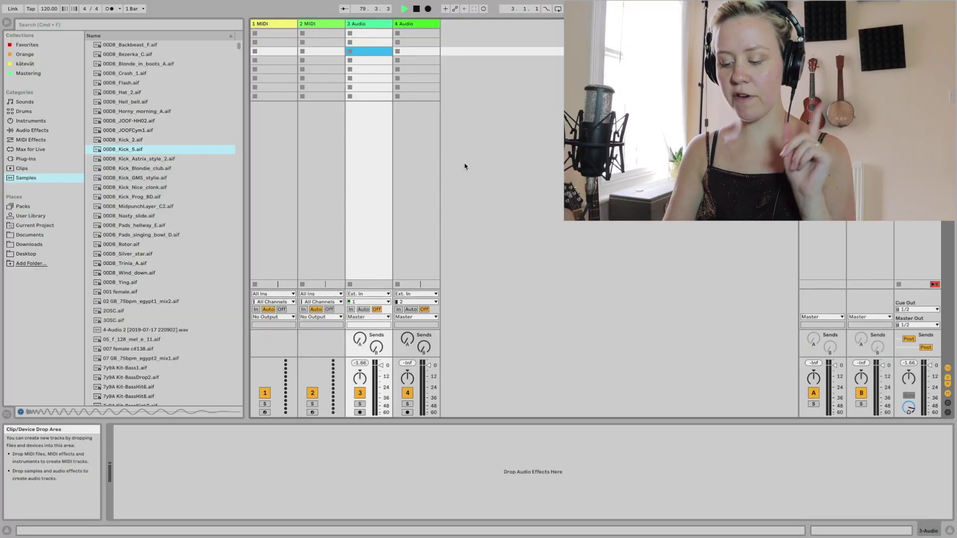
- Open the Record, Warp and Launch preferences and review the Loop/Warp Short Samples choices, keeping Auto
key(super+comma)
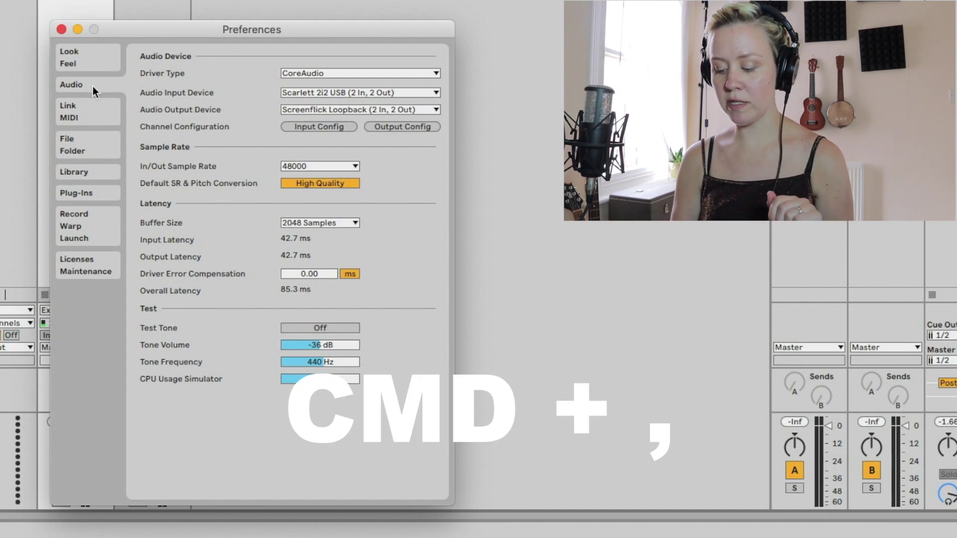
click(90, 229)
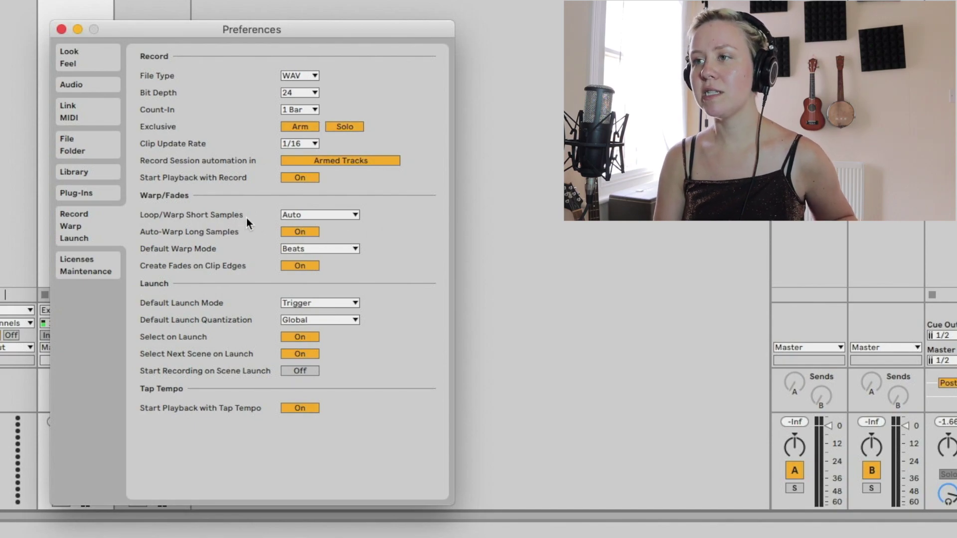
click(315, 216)
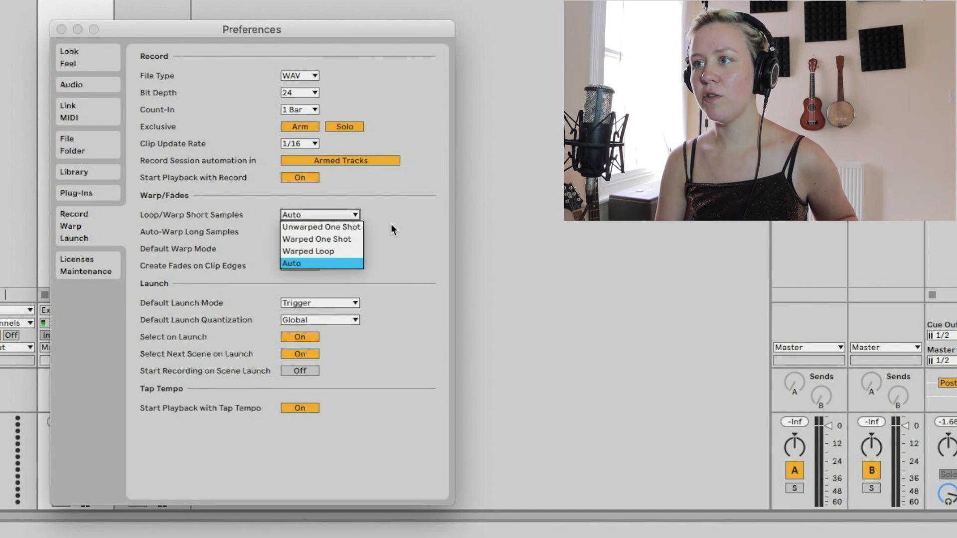
click(336, 215)
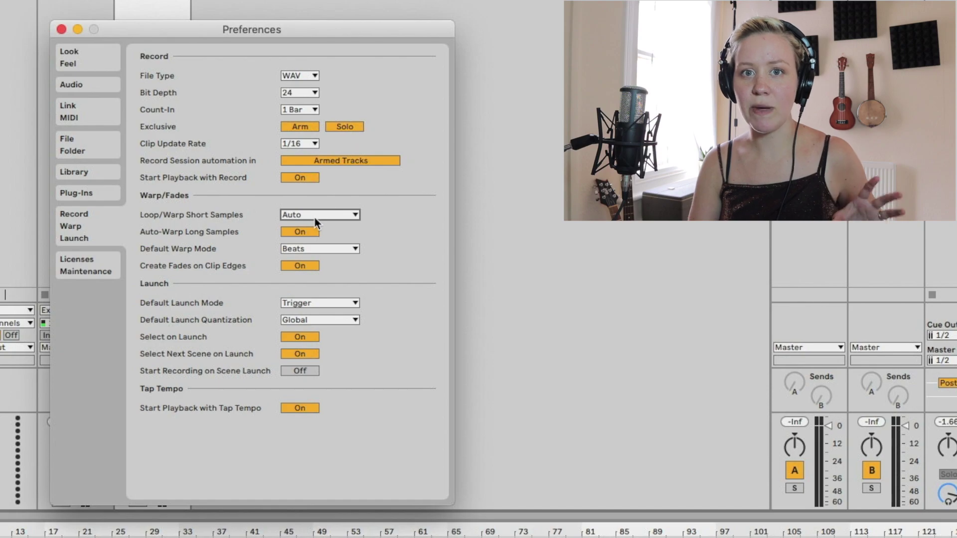
click(316, 216)
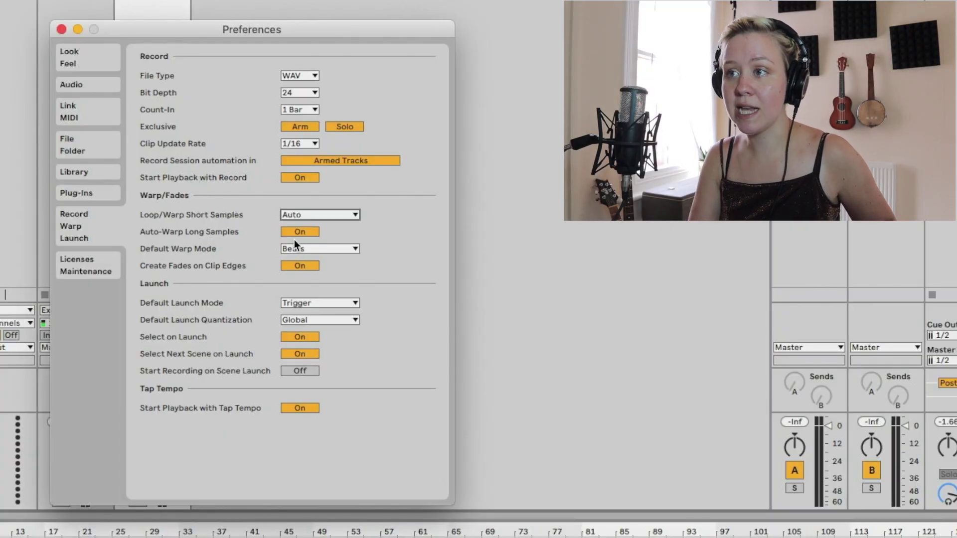
- Check the Auto-Warp Long Samples and Default Warp Mode preferences against the warp settings of the Breath.Master2 clip
click(298, 232)
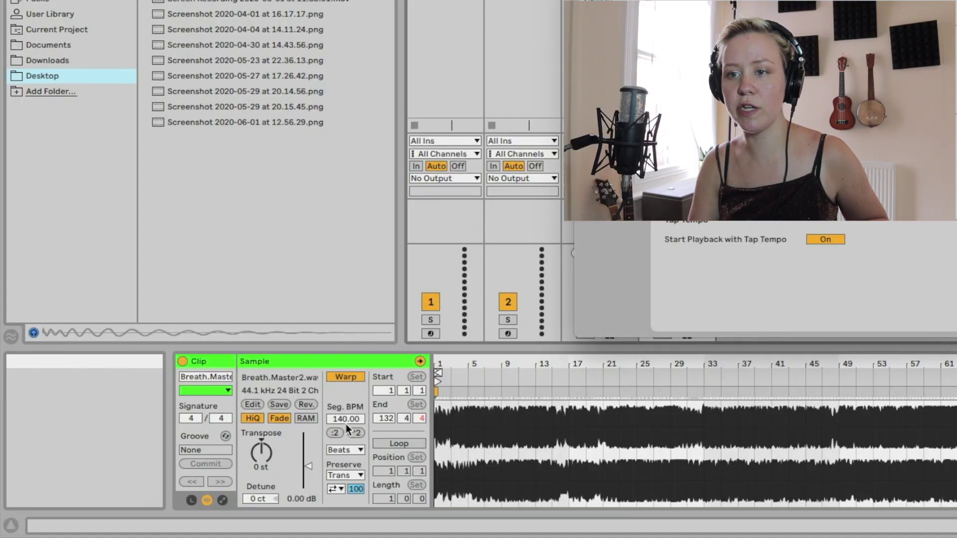
click(361, 449)
click(340, 250)
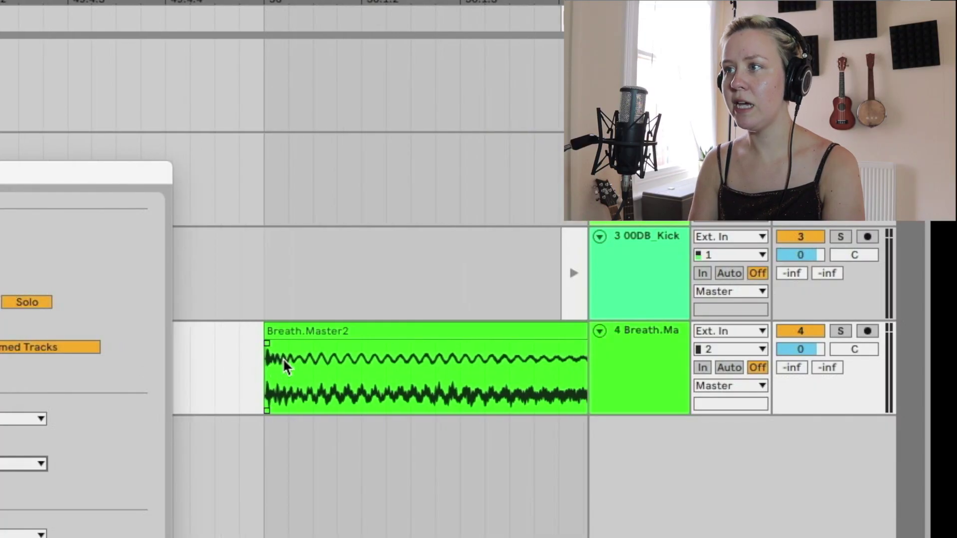
- Adjust the fade-in at the start of the Breath.Master2 clip in the Arrangement
scroll(283, 366, up, 3)
scroll(281, 358, left, 5)
mouse_move(360, 347)
mouse_down()
mouse_move(440, 348)
mouse_move(353, 349)
mouse_move(420, 355)
mouse_up()
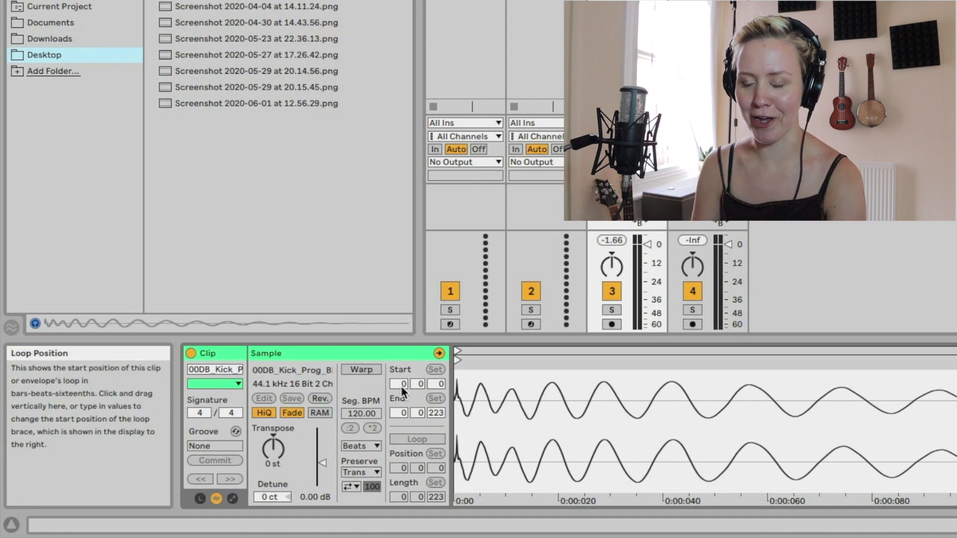
- Compare the 00DB_Kick_Prog_BD clip unwarped and warped, leaving warping enabled
click(370, 369)
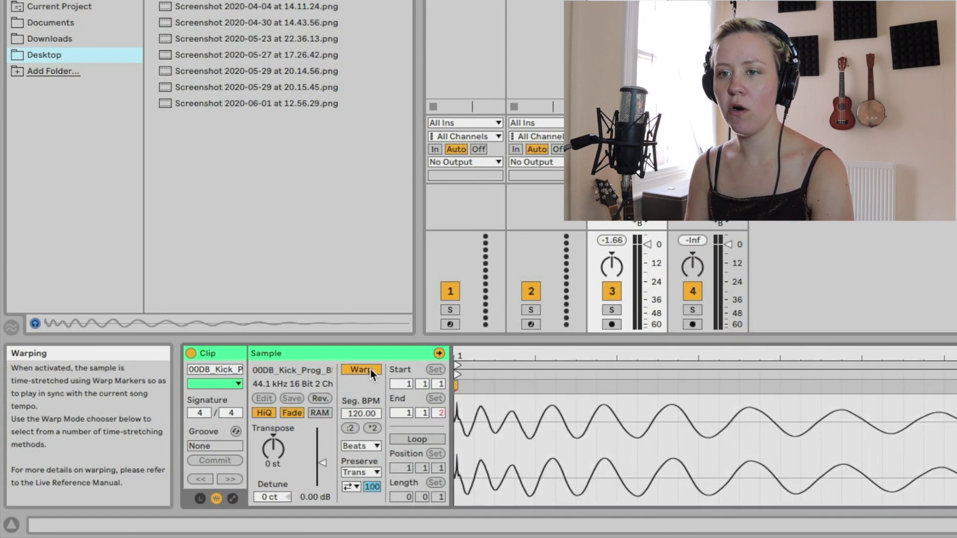
click(370, 369)
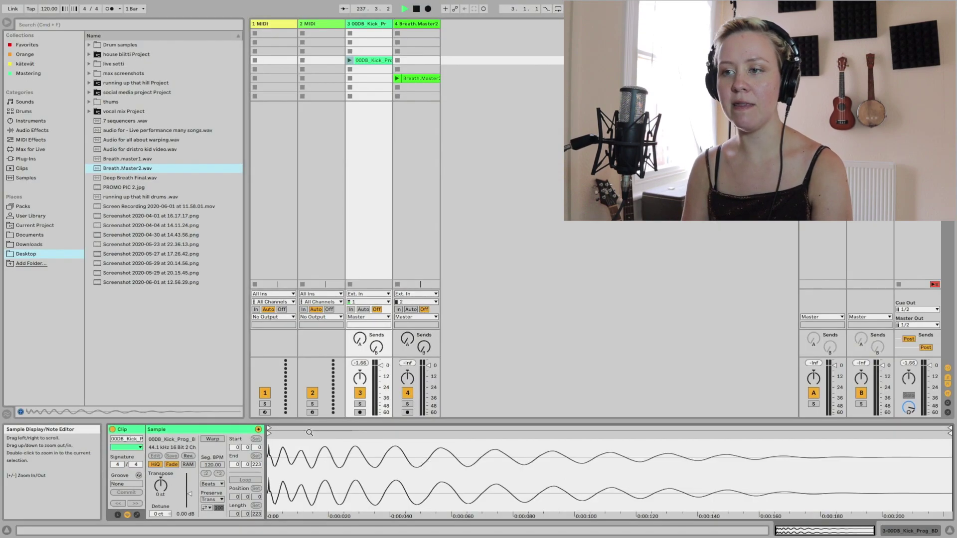
click(213, 439)
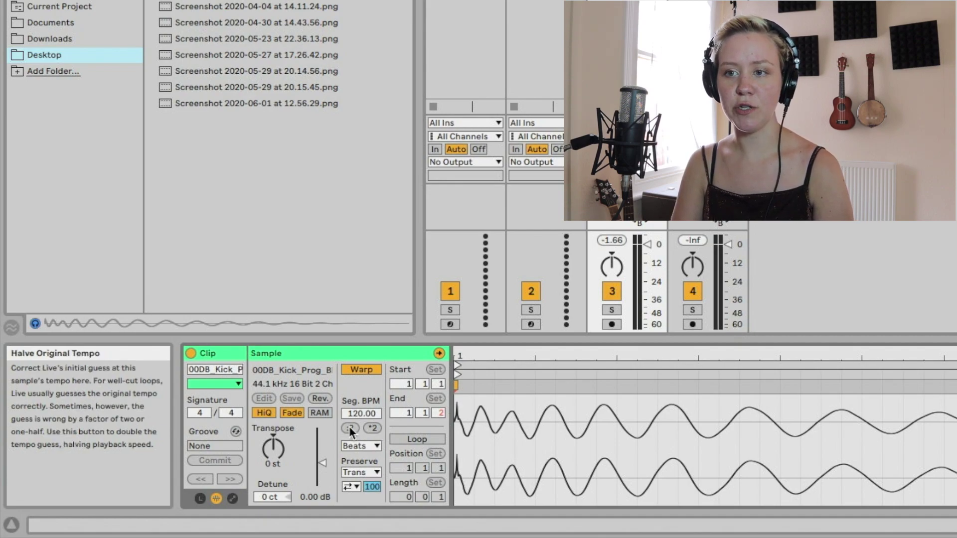
- Double the kick clip's segment tempo twice to 480 BPM and play the clip to hear the effect
click(373, 428)
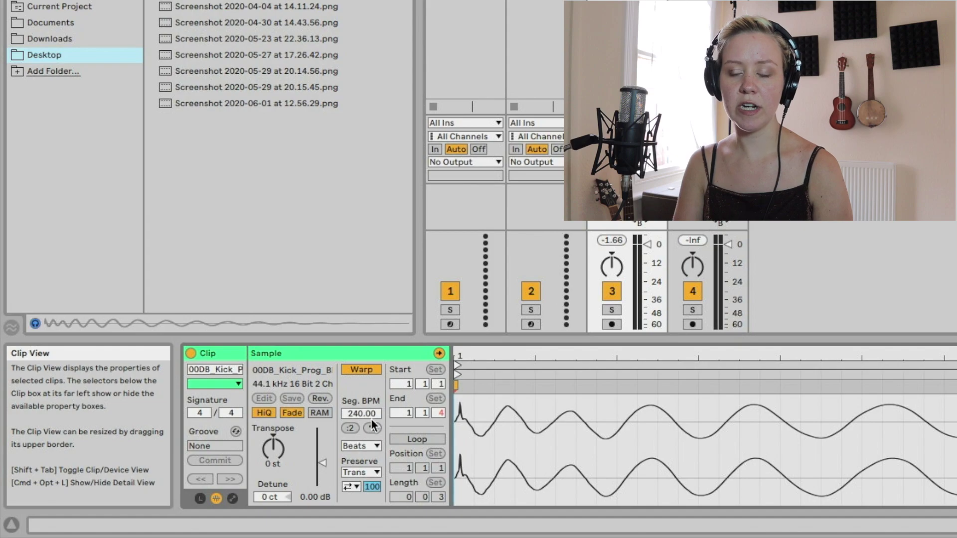
click(594, 0)
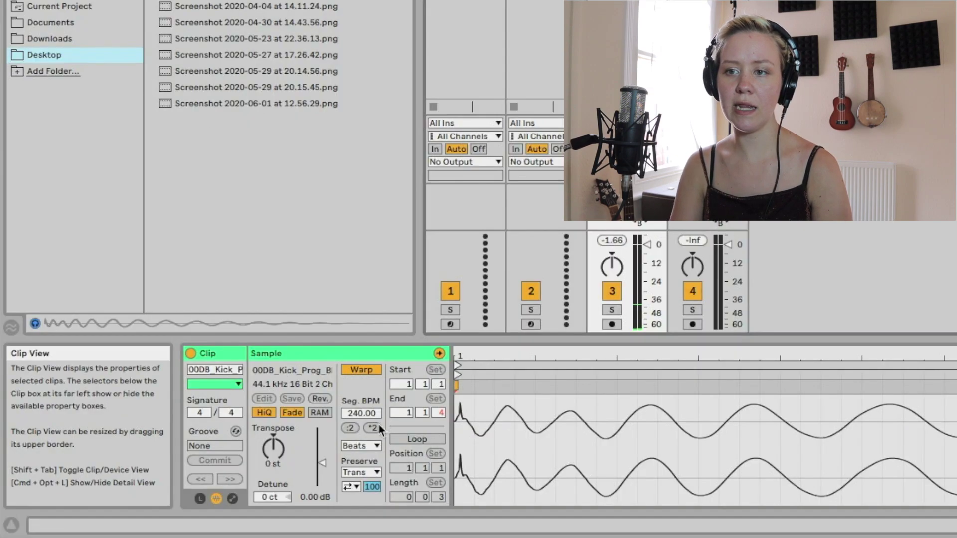
click(374, 430)
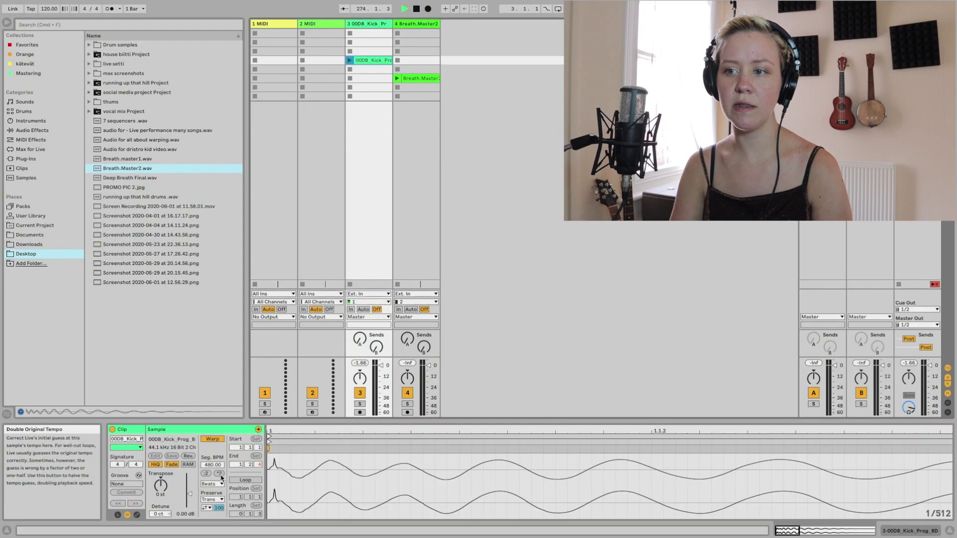
click(350, 60)
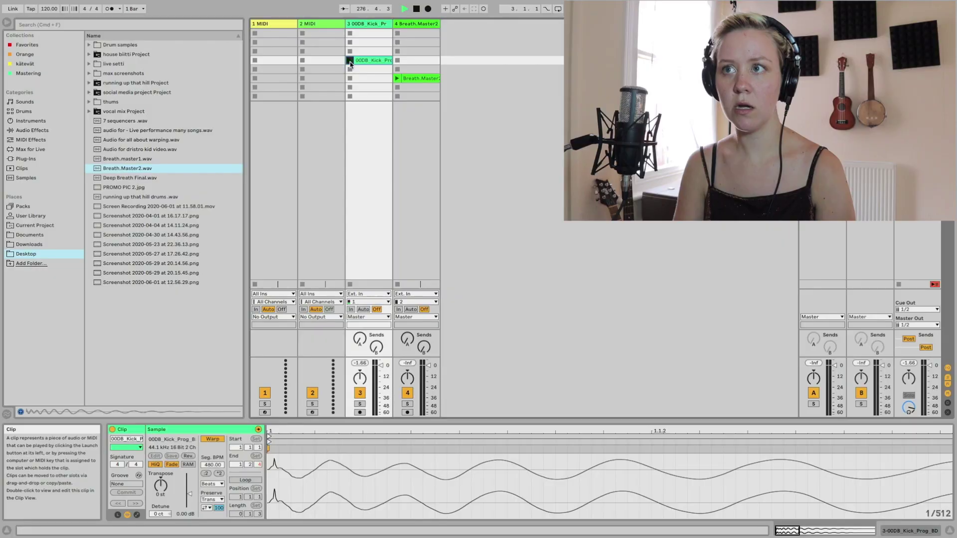
click(350, 62)
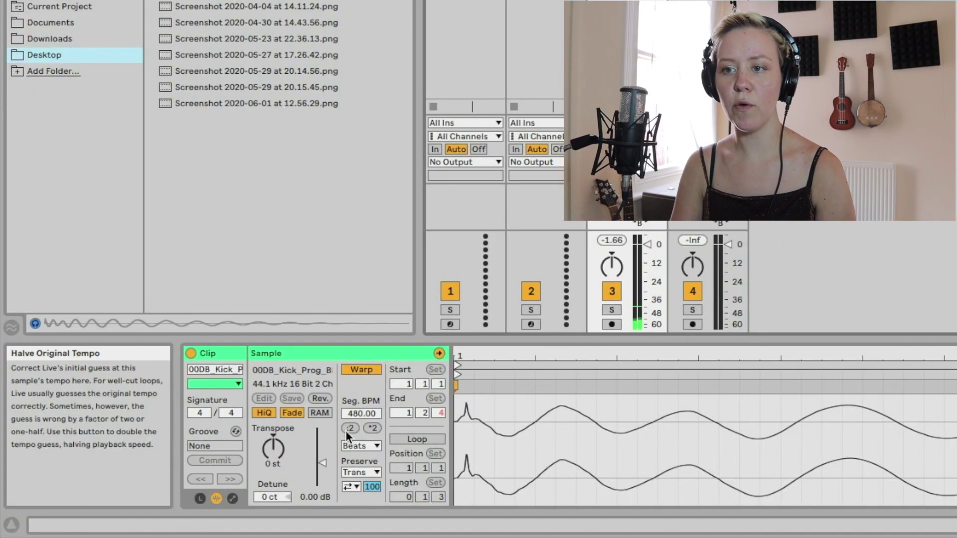
- Halve the kick clip's segment tempo repeatedly down to 30 BPM while listening
click(205, 473)
click(350, 428)
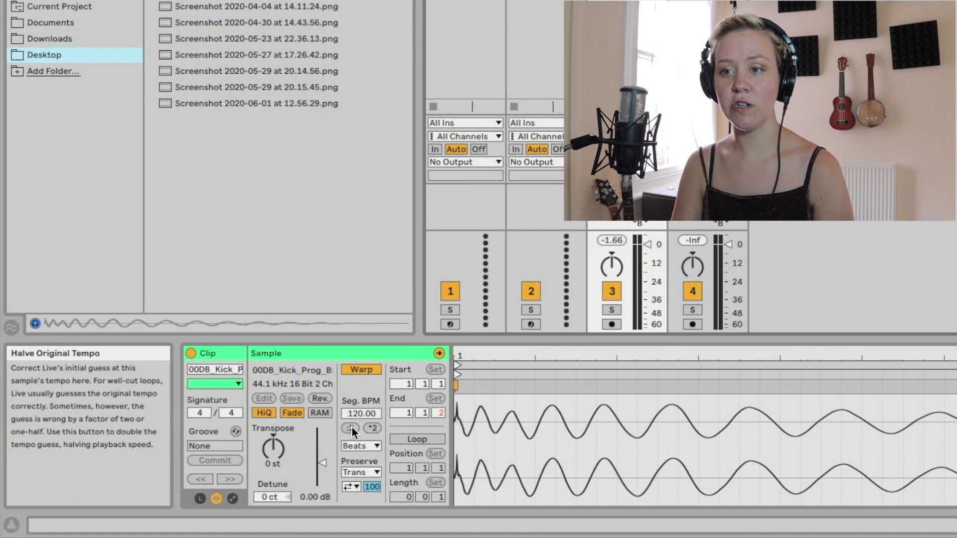
click(351, 427)
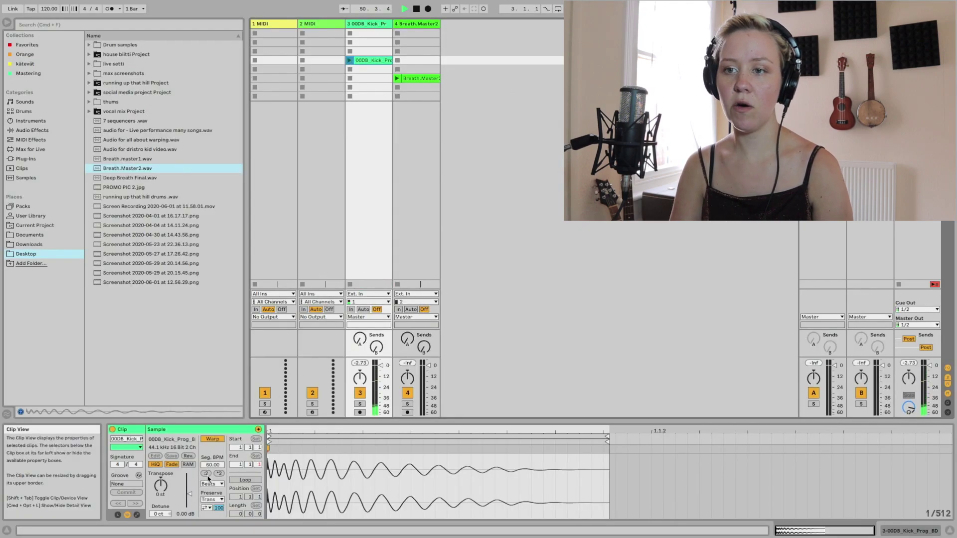
click(206, 473)
- Compare the kick clip unwarped, warped and looped, and double its segment tempo twice
click(214, 439)
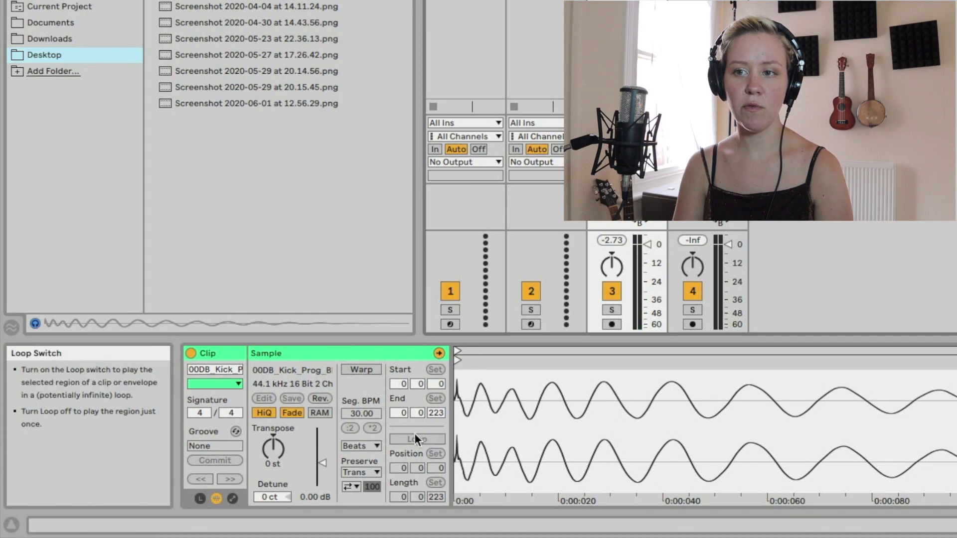
click(368, 369)
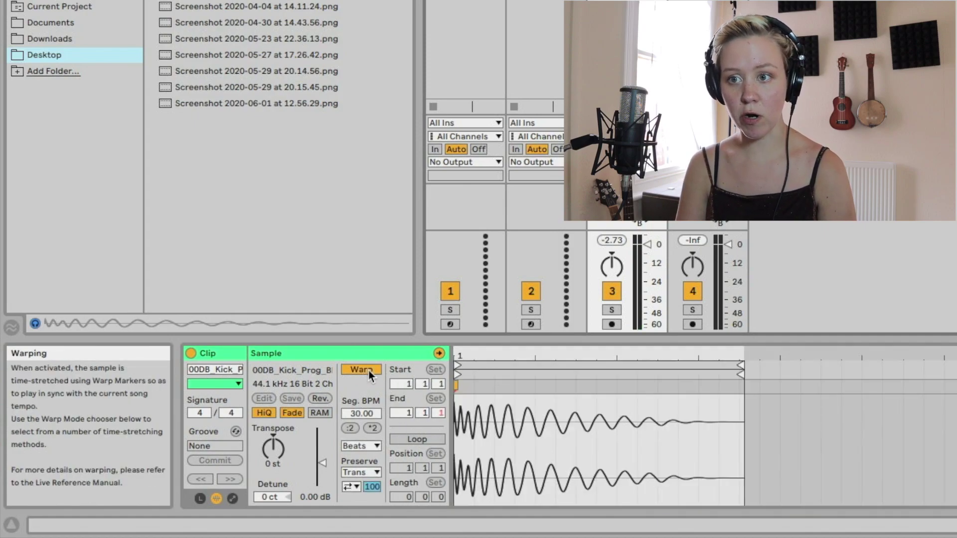
click(432, 441)
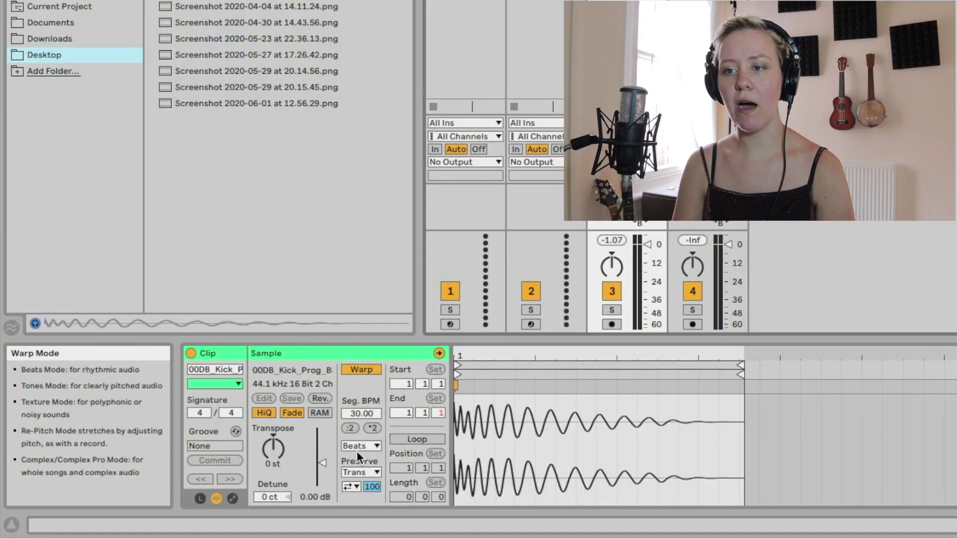
click(372, 428)
click(372, 428)
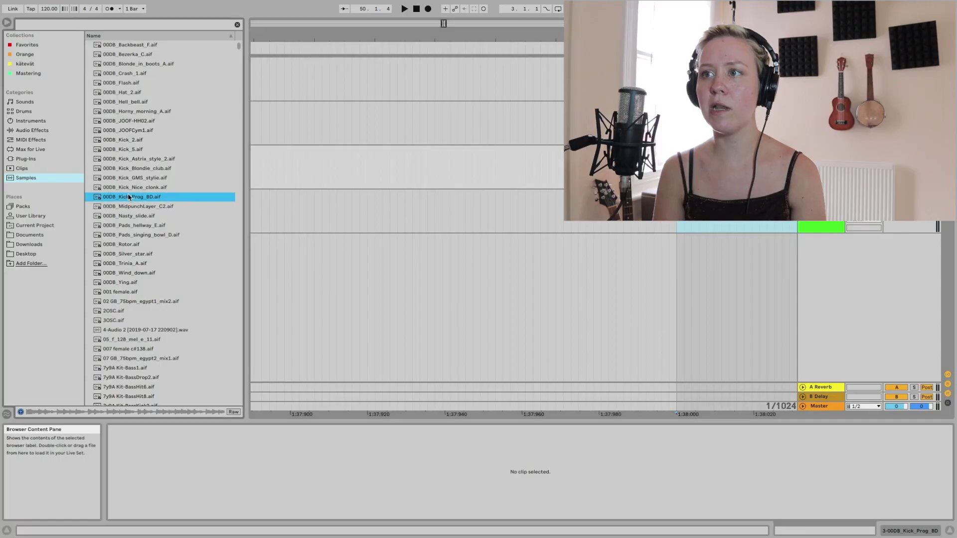
- Add the 00DB_Kick_Prog_BD.aif sample to the fourth track in the Arrangement and enable warping for it
drag(131, 197, 431, 215)
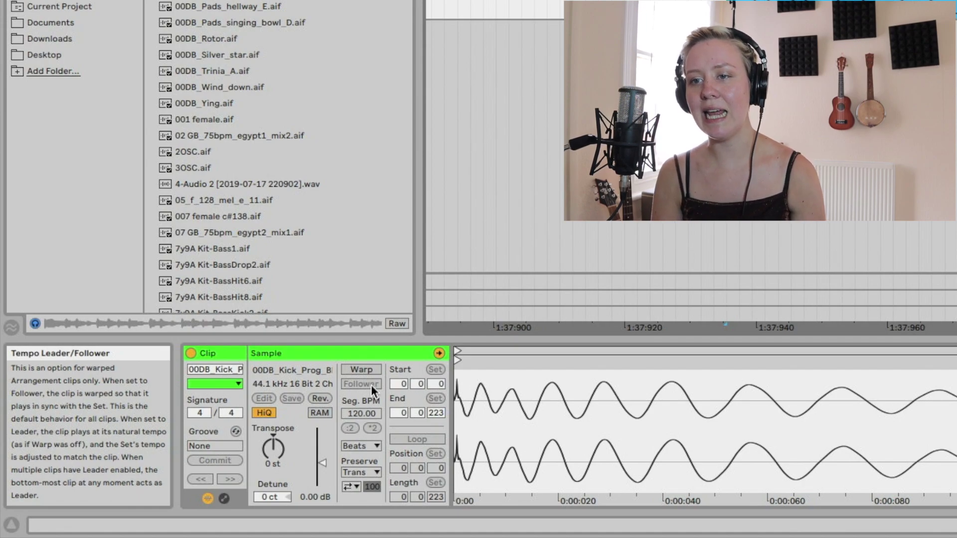
click(363, 372)
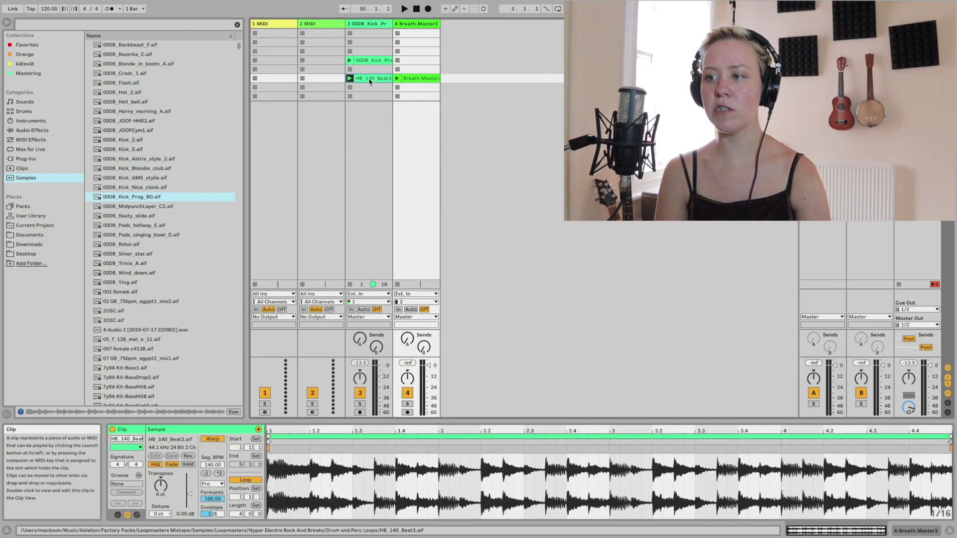
- Try shifting the first warp marker of the HB_140_Beat3 clip from the clip's start to about 1.1.3
click(122, 429)
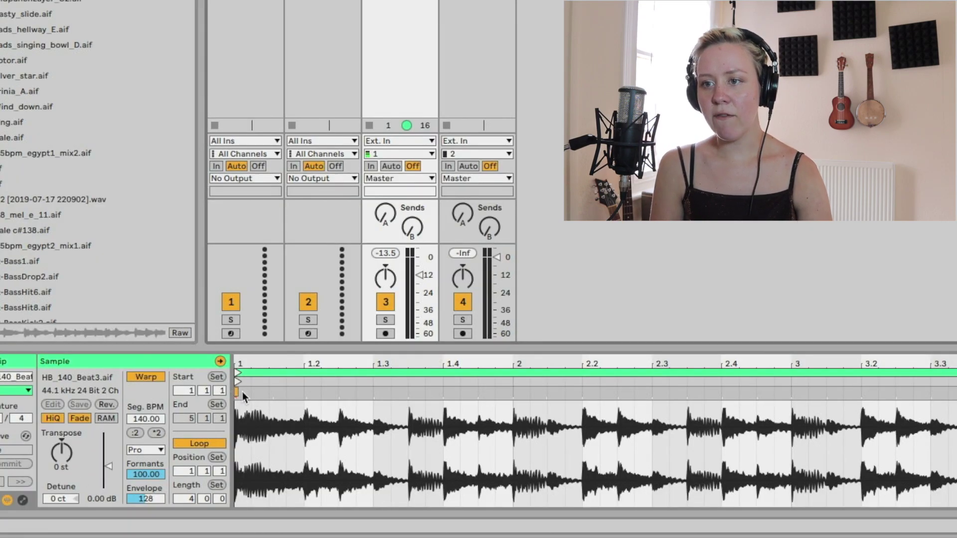
drag(237, 392, 272, 386)
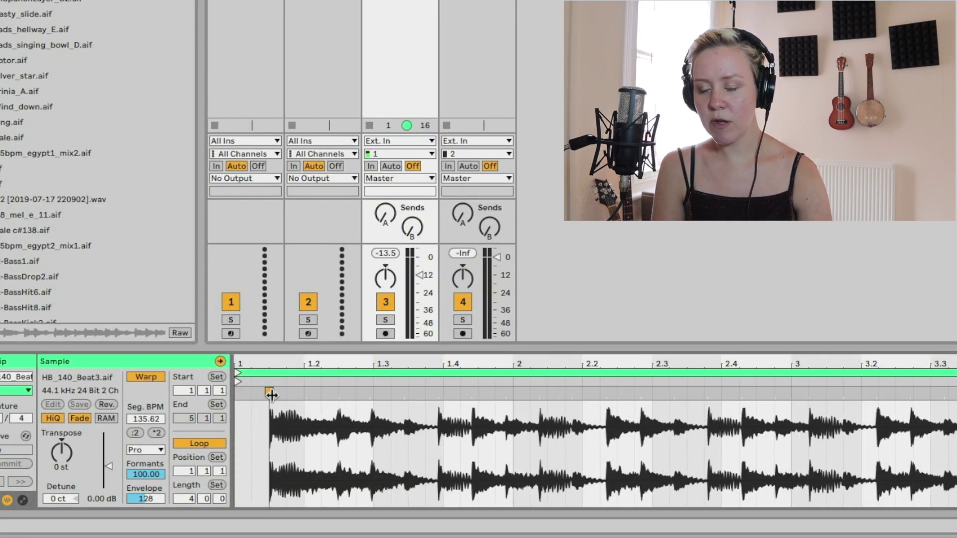
double_click(268, 392)
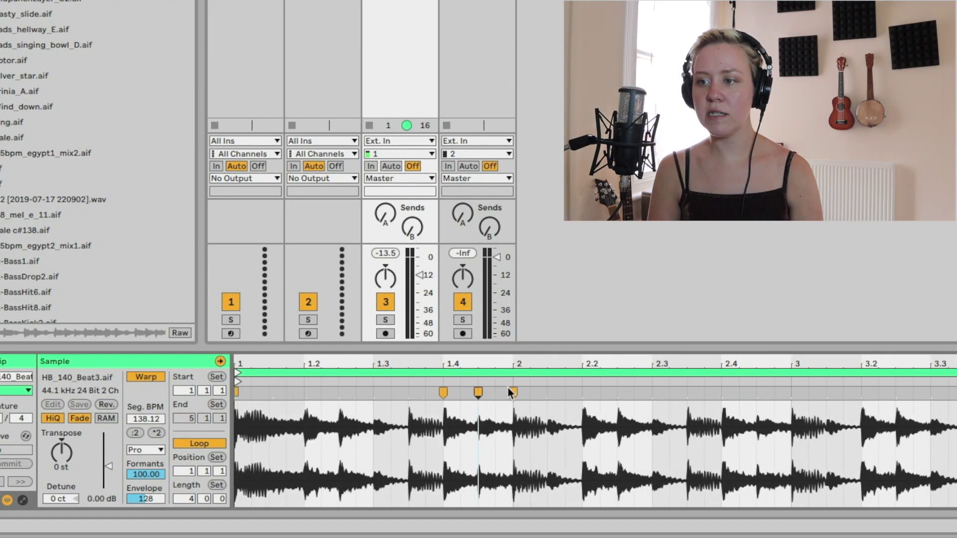
- Delete the warp markers from 1.4 to 2 in the HB_140_Beat3 clip
double_click(513, 390)
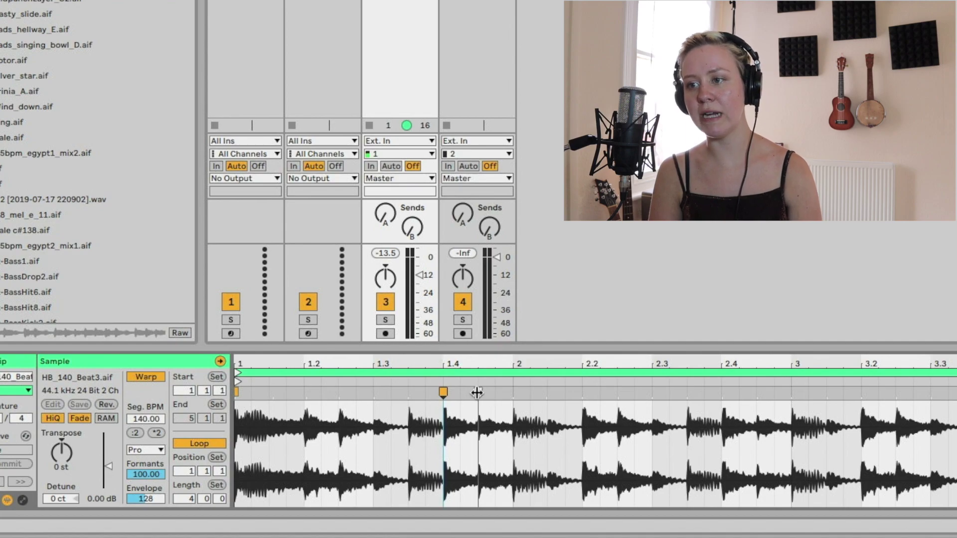
double_click(442, 392)
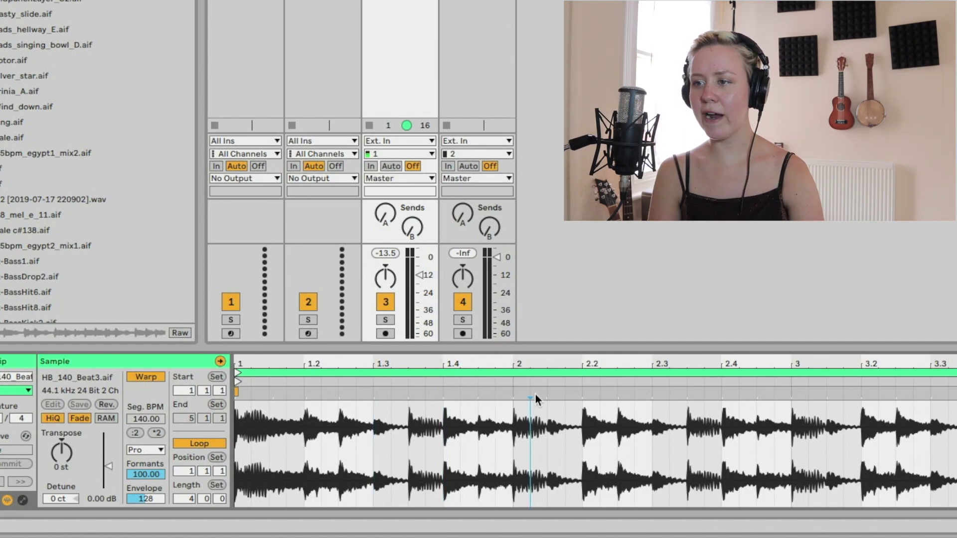
- Add three warp markers between 2 and just past 2.2, and shift the last one slightly later
double_click(564, 394)
double_click(593, 392)
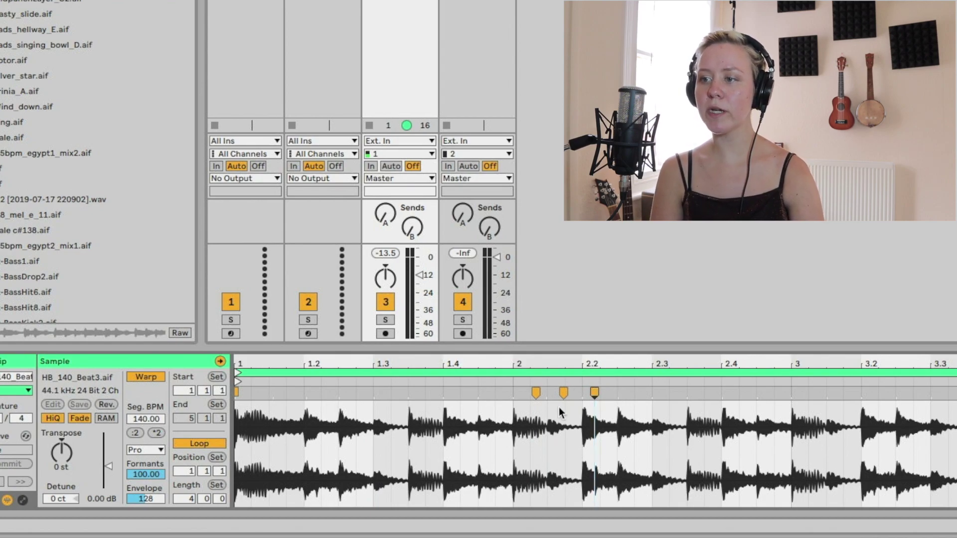
mouse_move(594, 397)
mouse_down()
mouse_move(673, 396)
mouse_move(582, 401)
mouse_move(630, 401)
mouse_move(599, 396)
mouse_up()
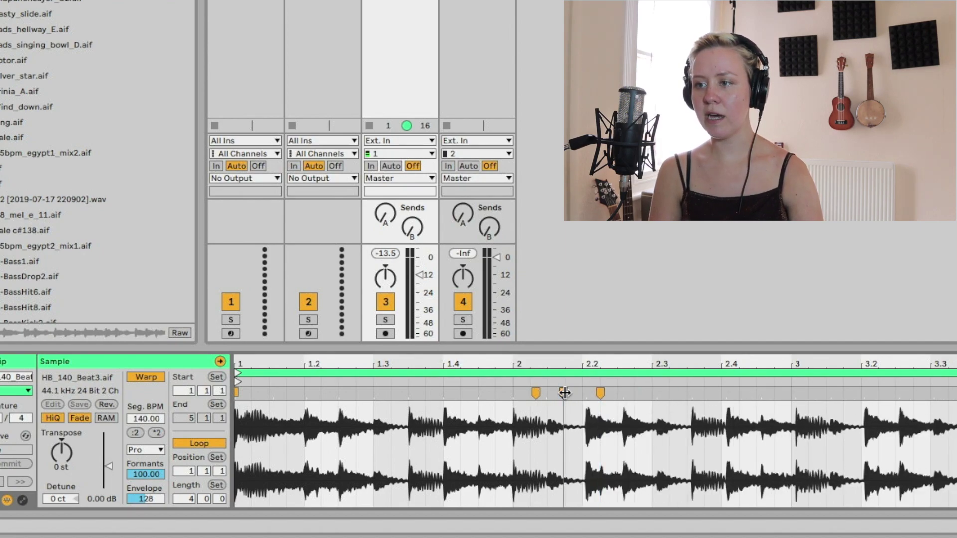
- Delete the added warp markers between 2 and just past 2.2
double_click(600, 393)
double_click(536, 392)
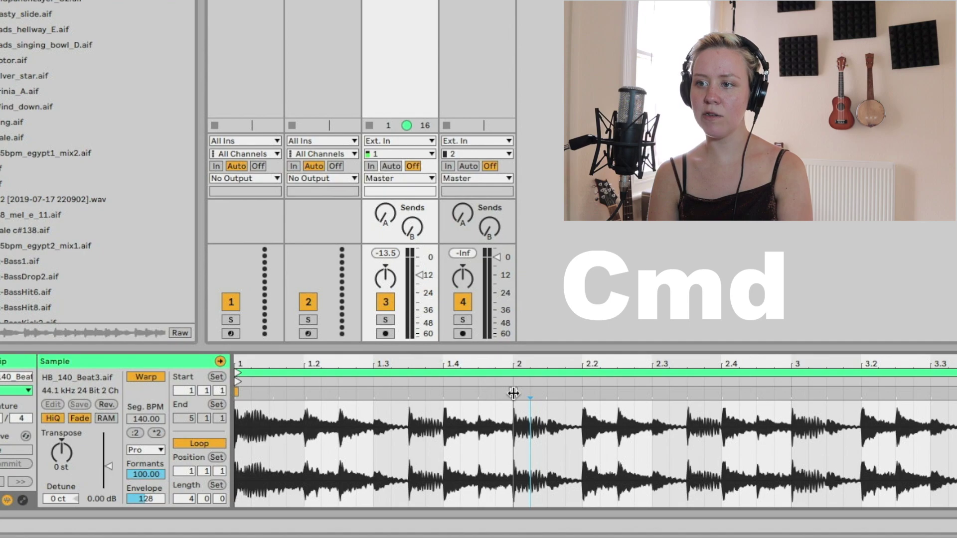
- Add a warp marker on the transient at 1.4.3 together with markers on its neighbouring transients at 1.4 and 2
key(super)
click(517, 393)
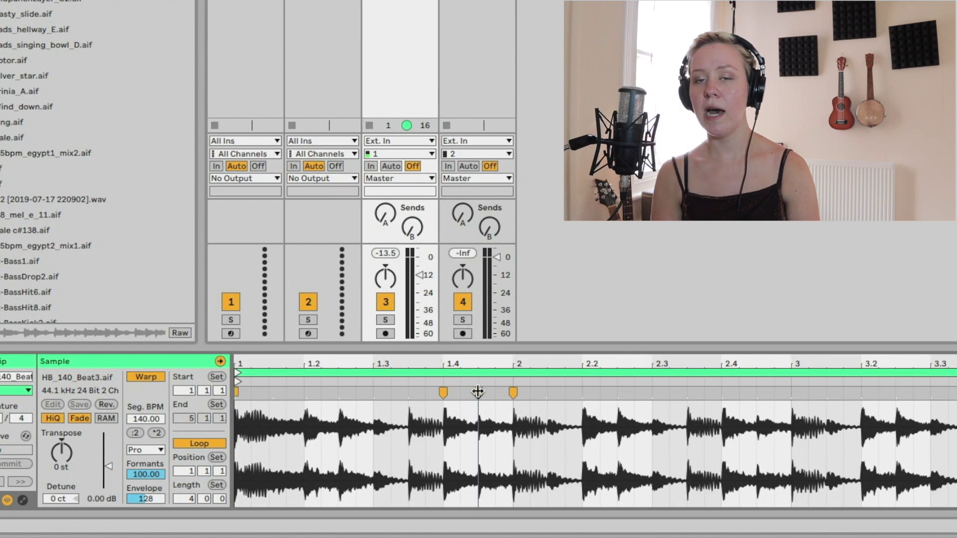
mouse_move(477, 392)
mouse_down()
mouse_move(455, 399)
mouse_move(506, 391)
mouse_move(467, 398)
mouse_move(478, 398)
mouse_up()
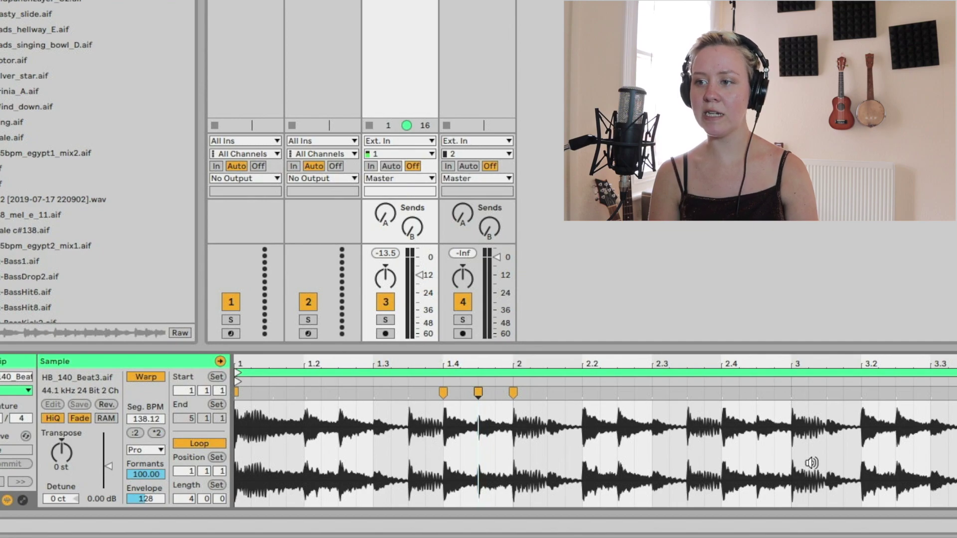
- Try shifting the warp marker at 1.4.3 between its neighbouring markers at 1.4 and 2 in the HB_140_Beat3 clip
double_click(516, 388)
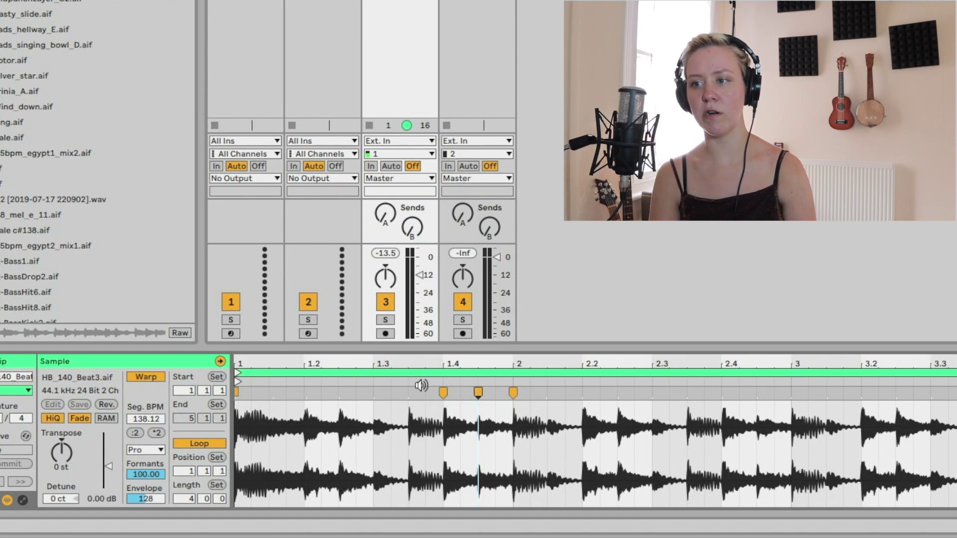
mouse_move(481, 388)
mouse_down()
mouse_move(454, 391)
mouse_move(478, 390)
mouse_up()
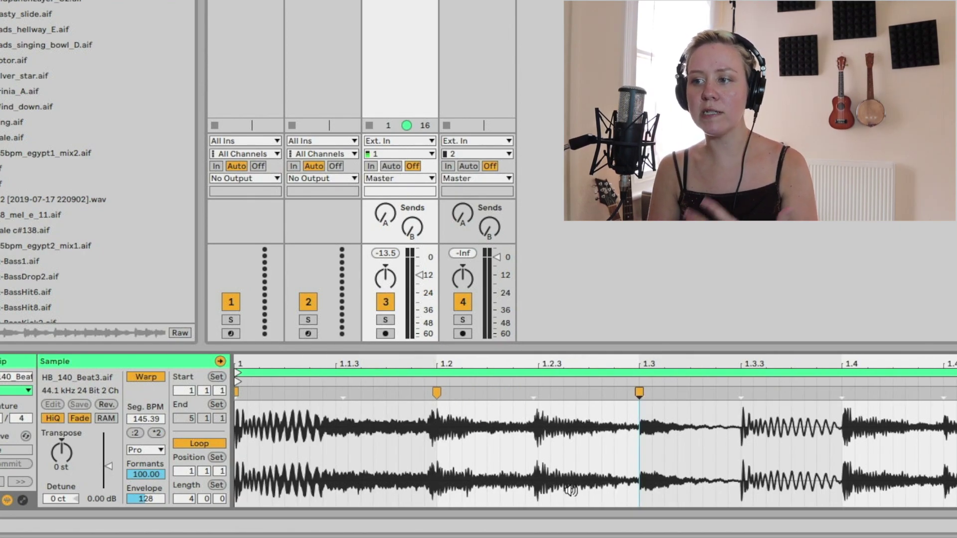
- Delete the warp markers at 1.3 and 1.2 in the HB_140_Beat3 clip
double_click(641, 391)
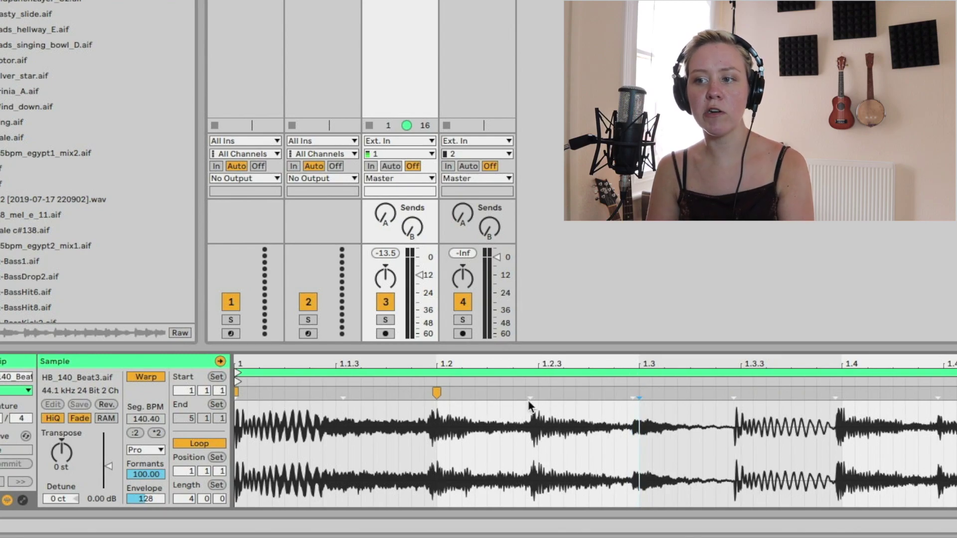
double_click(437, 394)
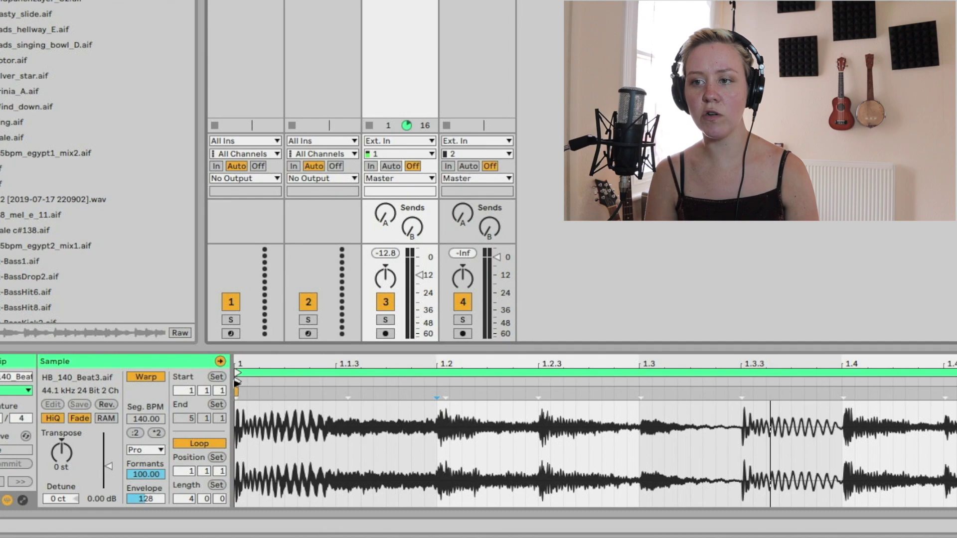
scroll(434, 474, down, 3)
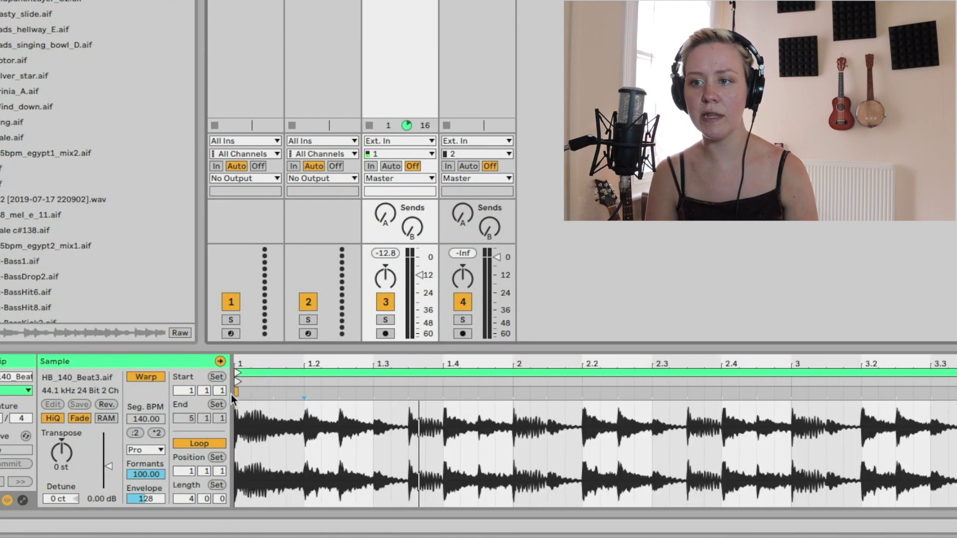
- Set the HB_140_Beat3 clip's 1.1.1 position just past beat 1.2 and play the clip from its start marker
mouse_move(234, 392)
mouse_down()
mouse_move(265, 388)
mouse_move(235, 392)
mouse_up()
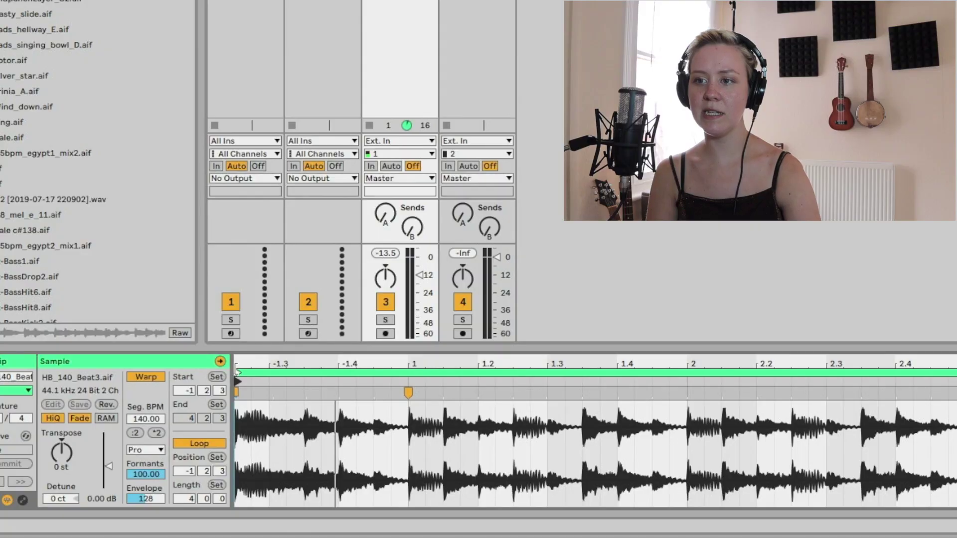
mouse_move(237, 370)
mouse_down()
mouse_move(422, 371)
mouse_move(239, 383)
mouse_move(361, 382)
mouse_move(272, 381)
mouse_move(337, 381)
mouse_move(324, 381)
mouse_up()
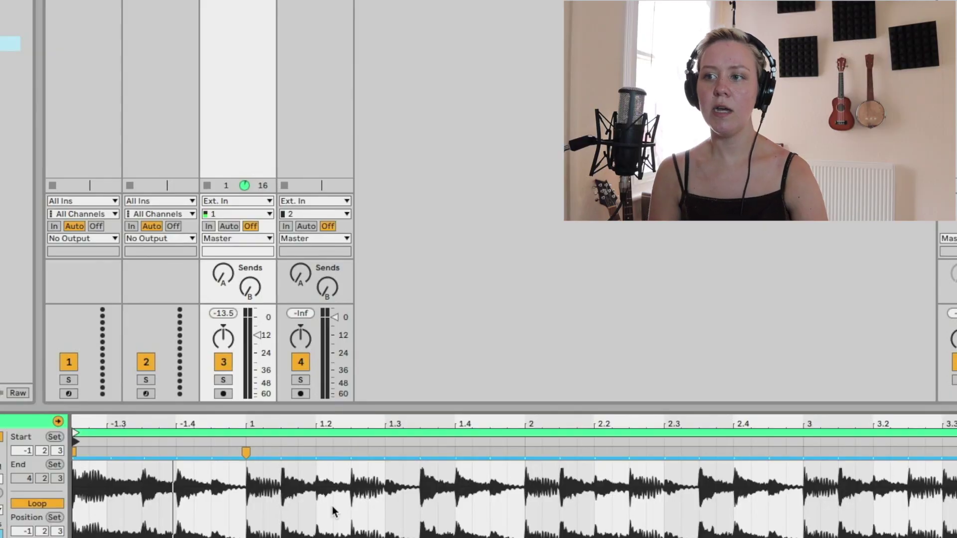
right_click(332, 507)
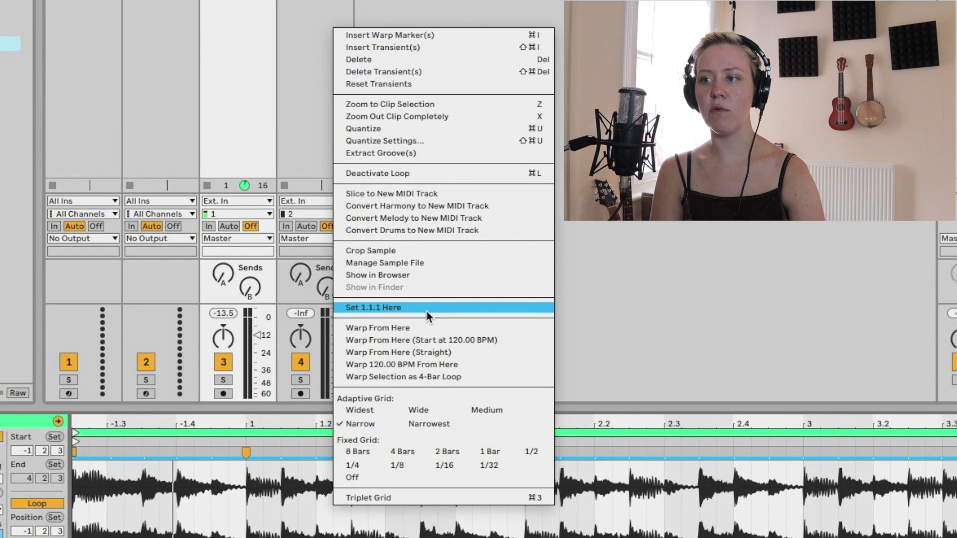
click(388, 309)
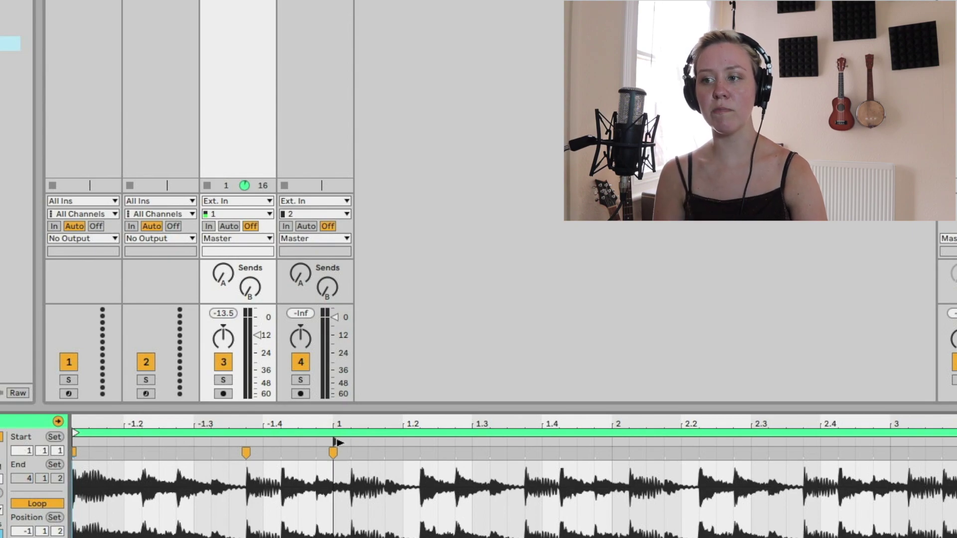
click(336, 442)
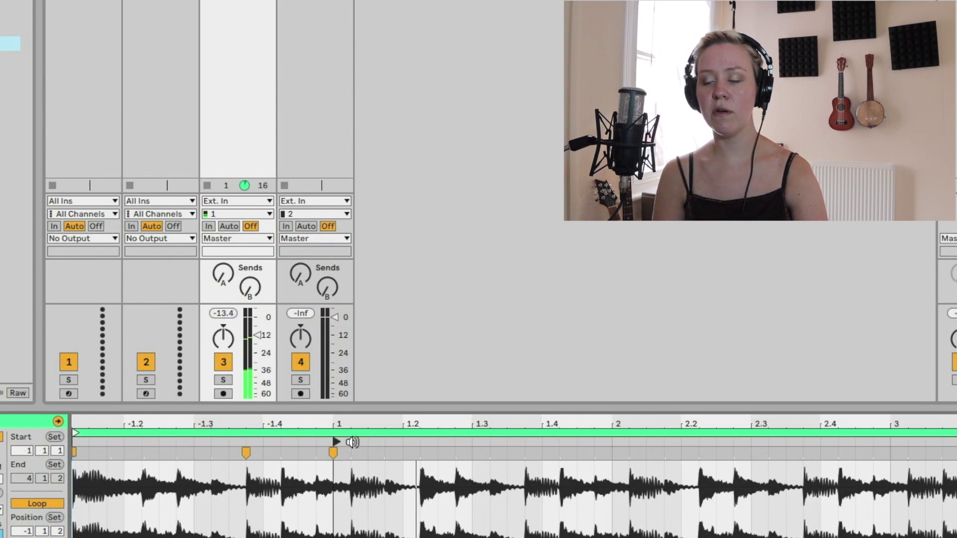
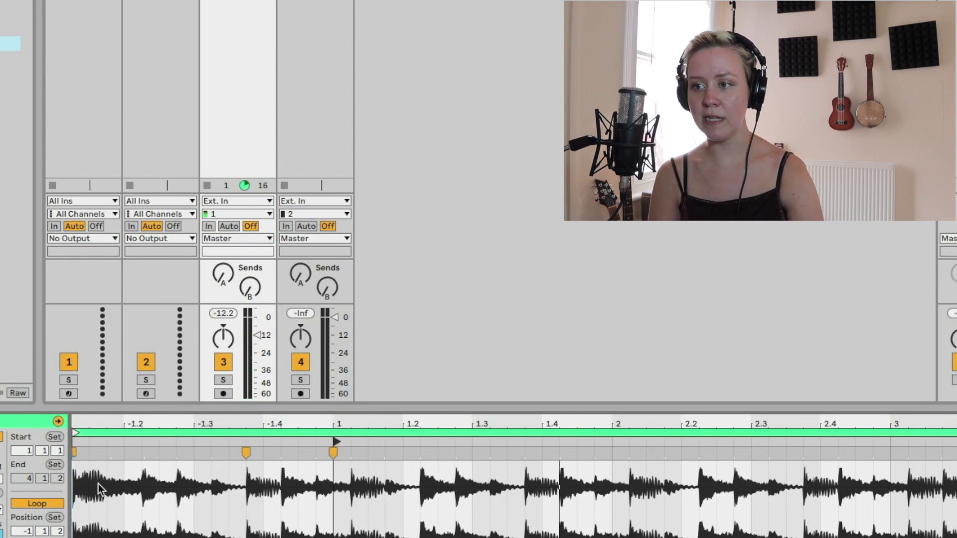
- Move the start marker back to the sample's beginning and delete the warp markers at 1 and just before -1.4
drag(337, 441, 75, 441)
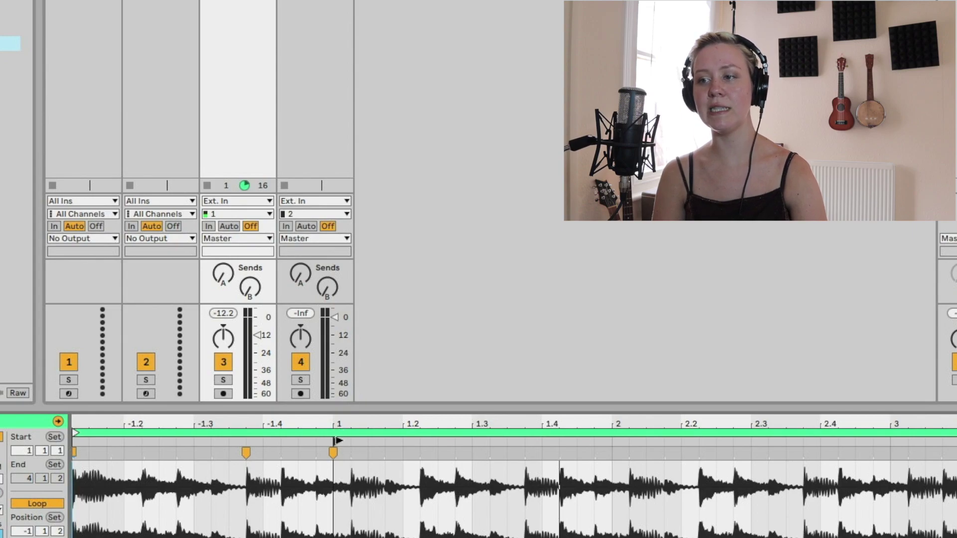
double_click(333, 452)
double_click(246, 452)
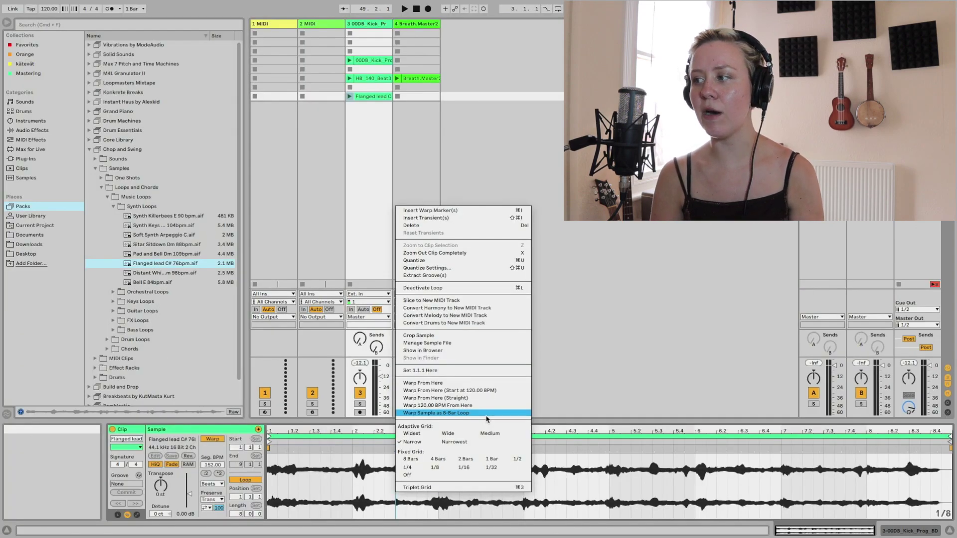
- Adjust the end of the Flanged lead C# clip and warp the selection as an 8-bar loop
click(411, 358)
drag(950, 439, 946, 439)
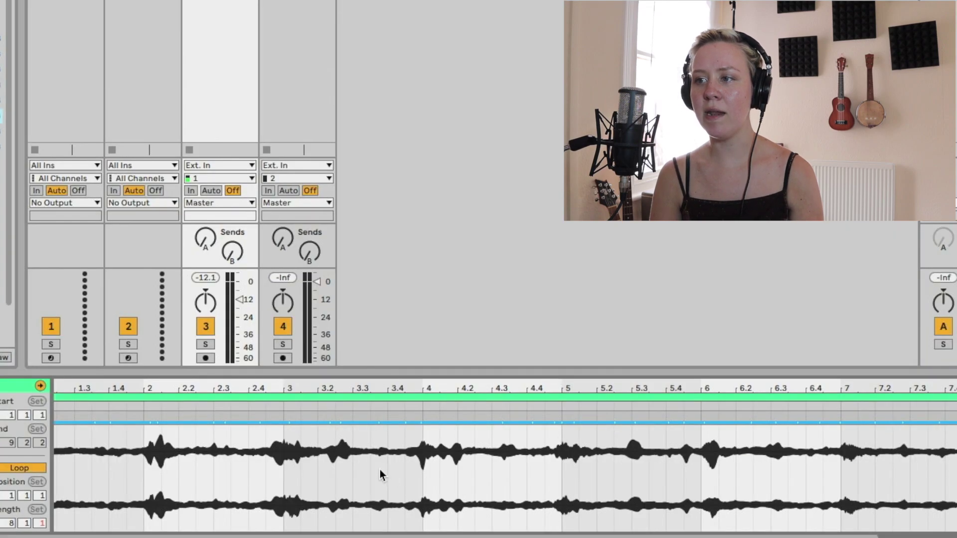
right_click(467, 481)
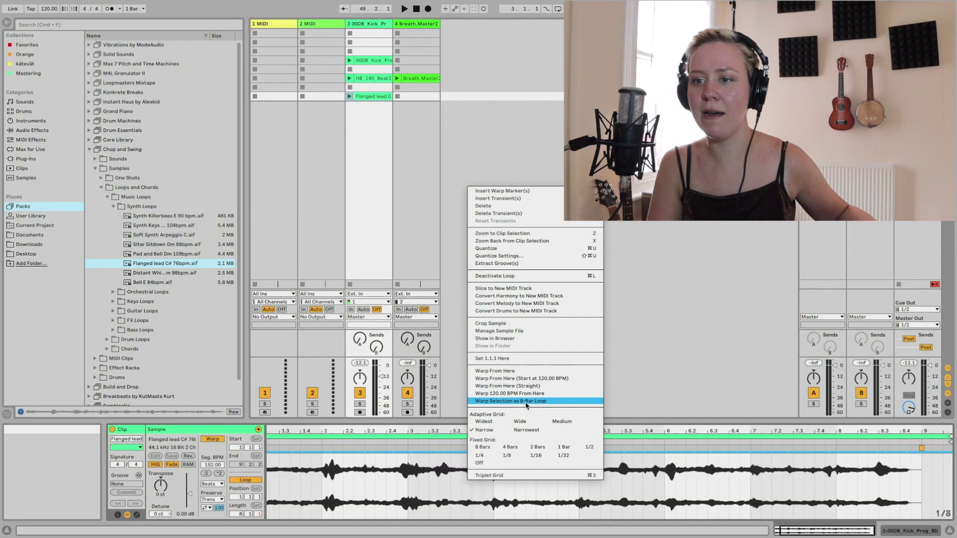
click(526, 401)
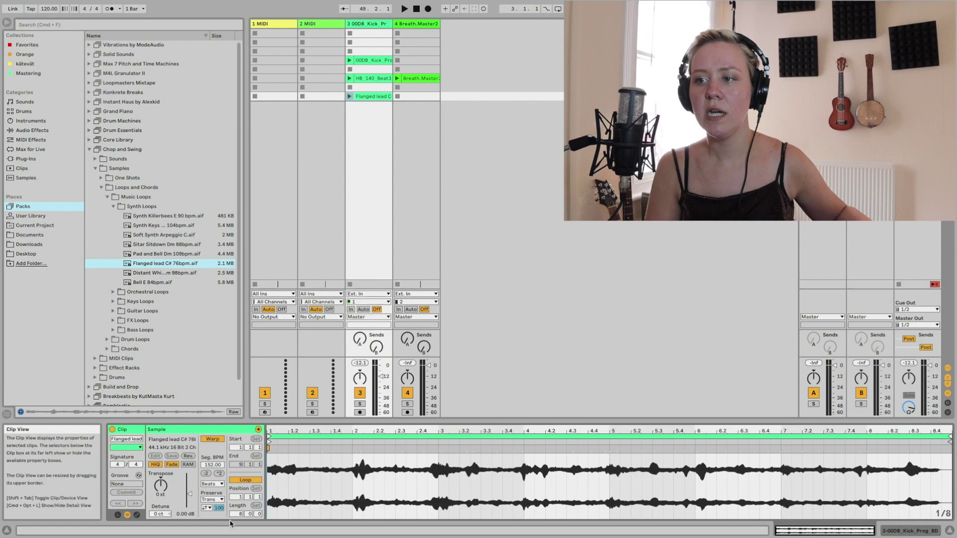
- Try Warp 120.00 BPM From Here at 2.4.1 and Warp 93.00 BPM From Here near 2.2.3 in the Flanged lead clip
right_click(413, 444)
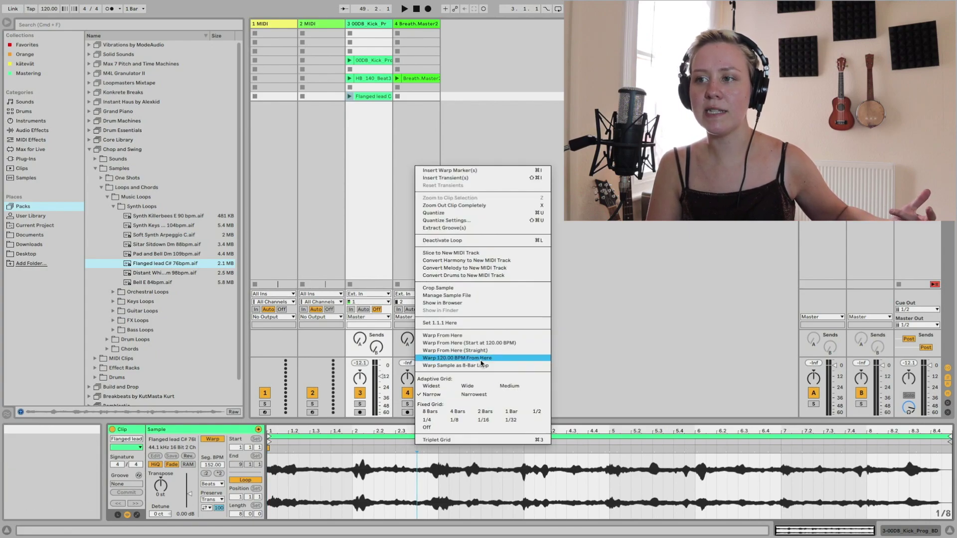
click(452, 358)
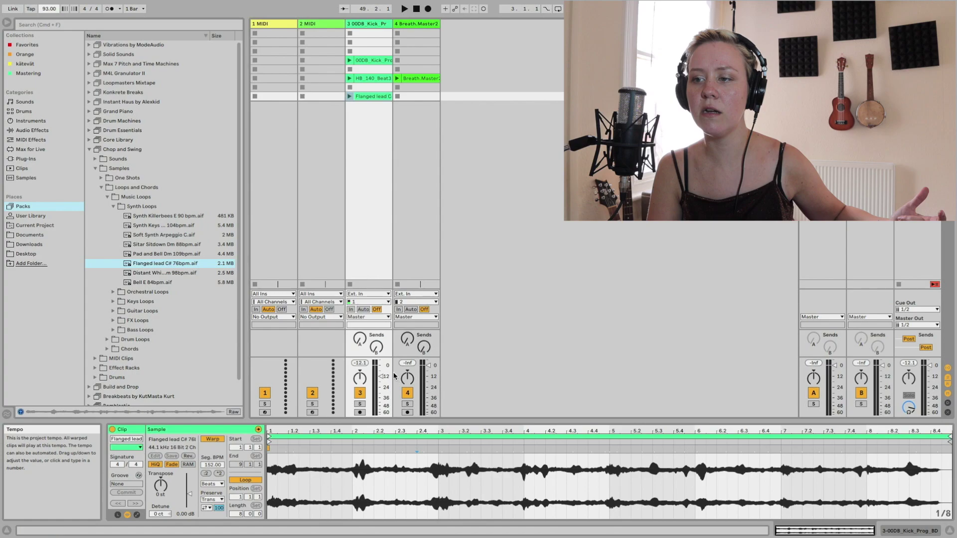
click(391, 451)
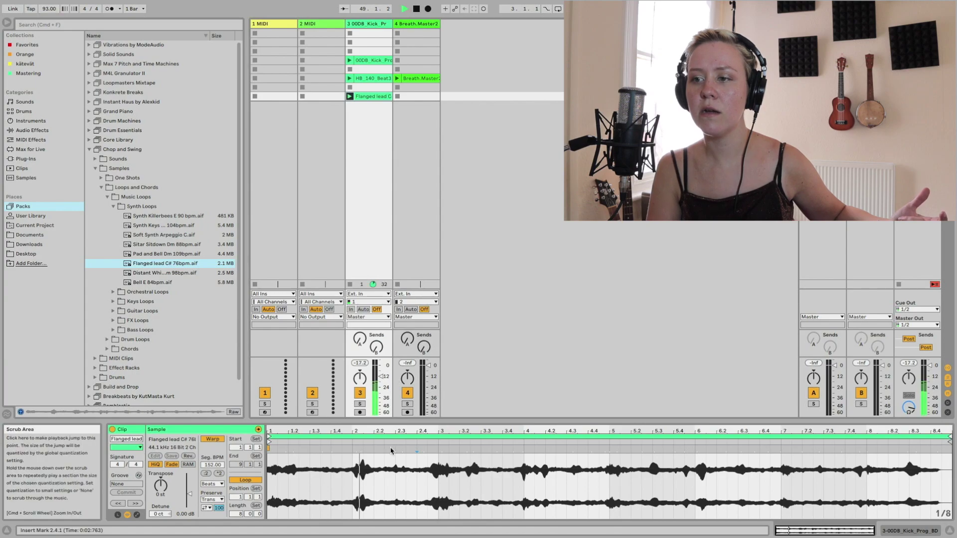
right_click(387, 477)
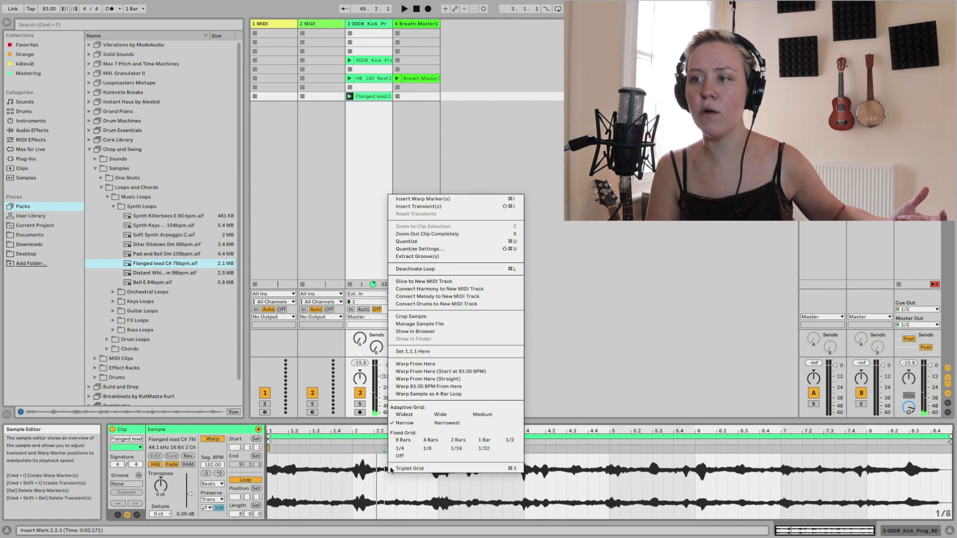
click(447, 387)
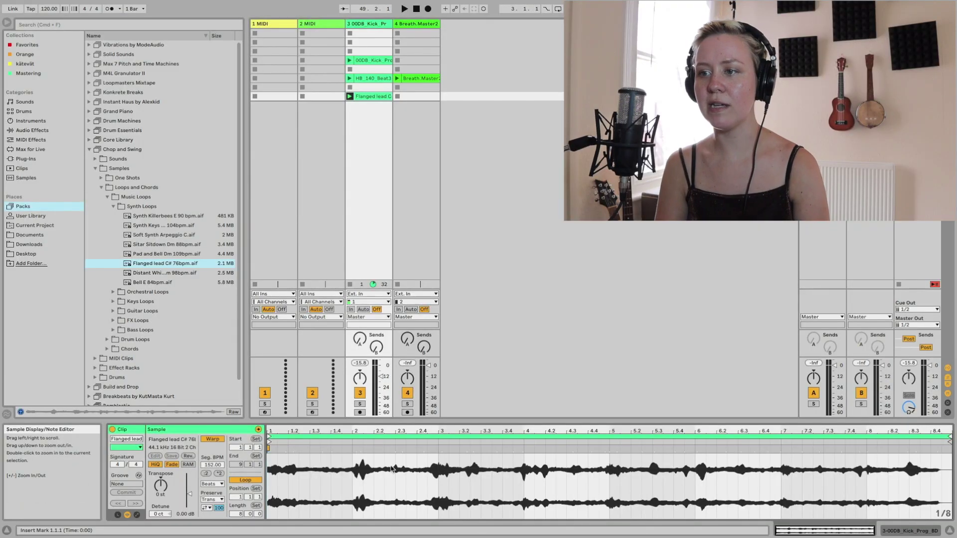
- Quantize the Flanged lead clip's audio to 1/16 with an amount of 100%
right_click(424, 455)
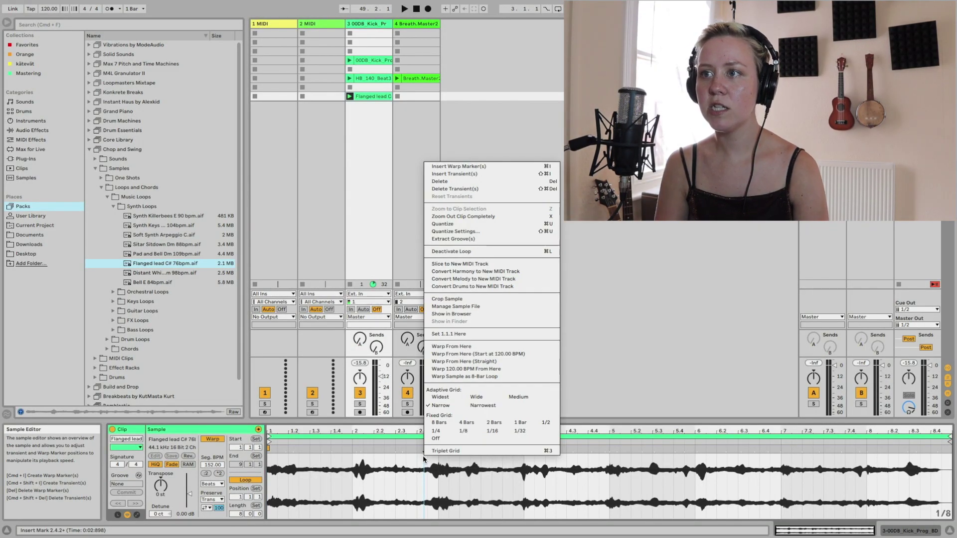
click(458, 231)
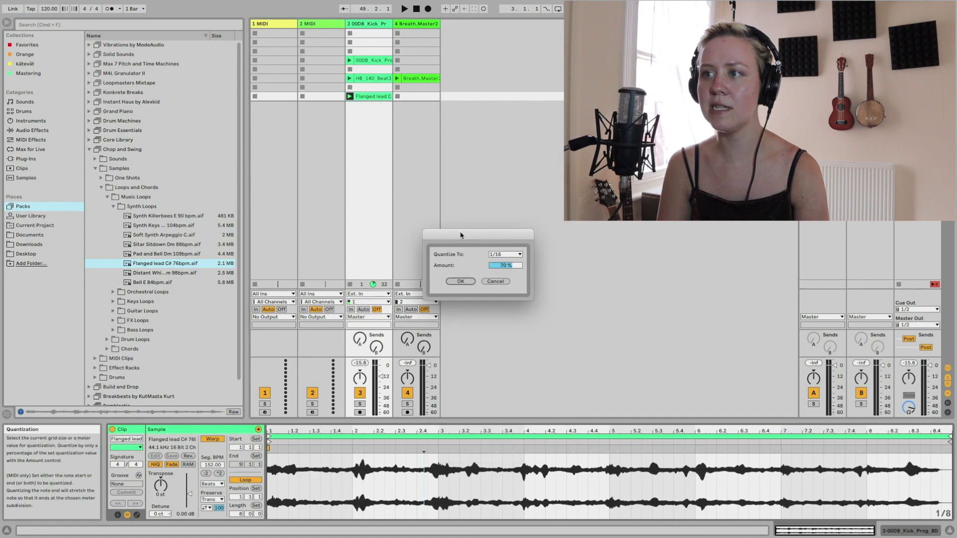
drag(513, 267, 513, 262)
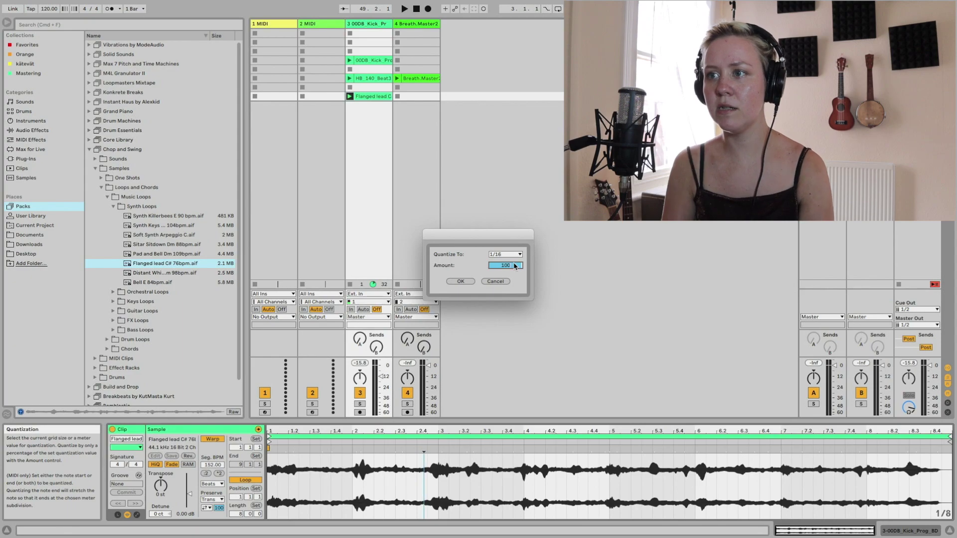
click(461, 281)
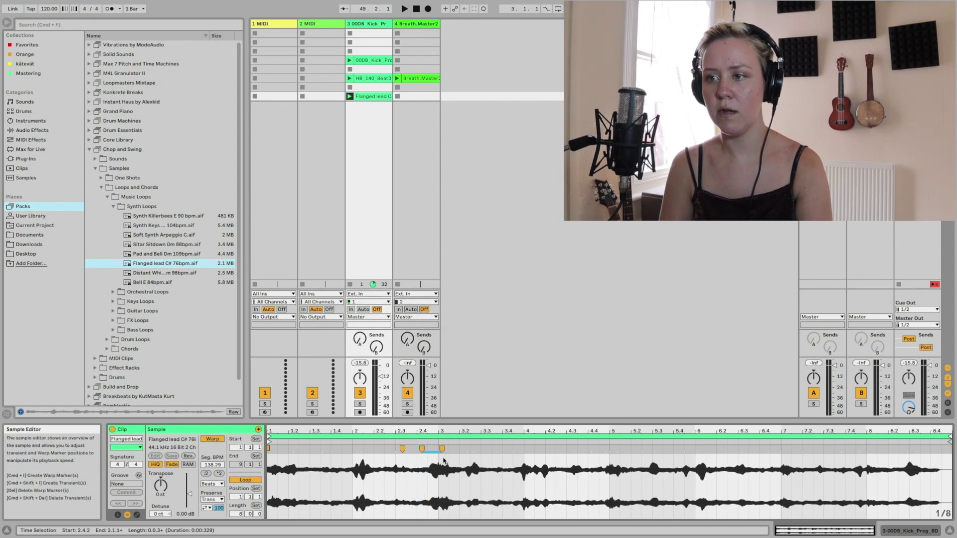
- Quantize the Flanged lead clip again from just past 2.4 with the last-used quantization settings
click(428, 459)
right_click(428, 459)
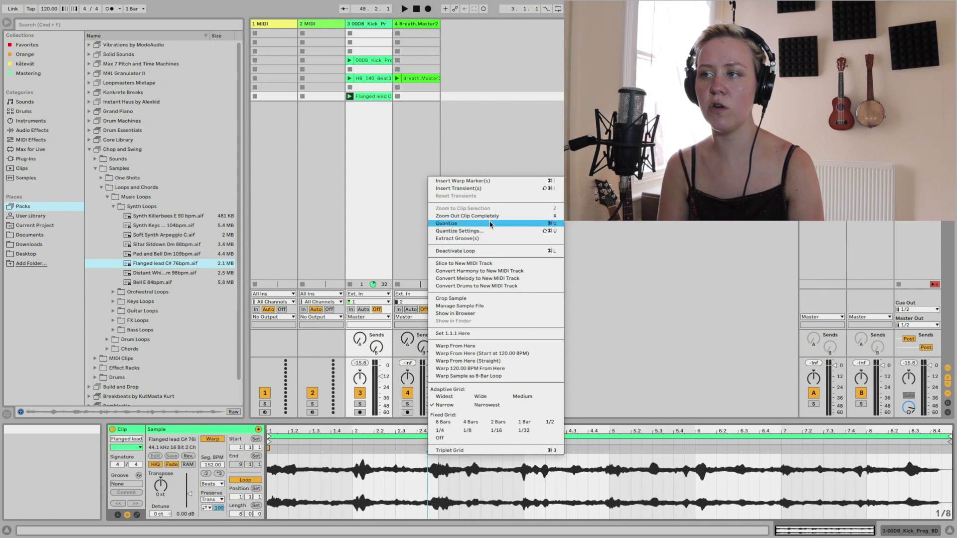
click(555, 224)
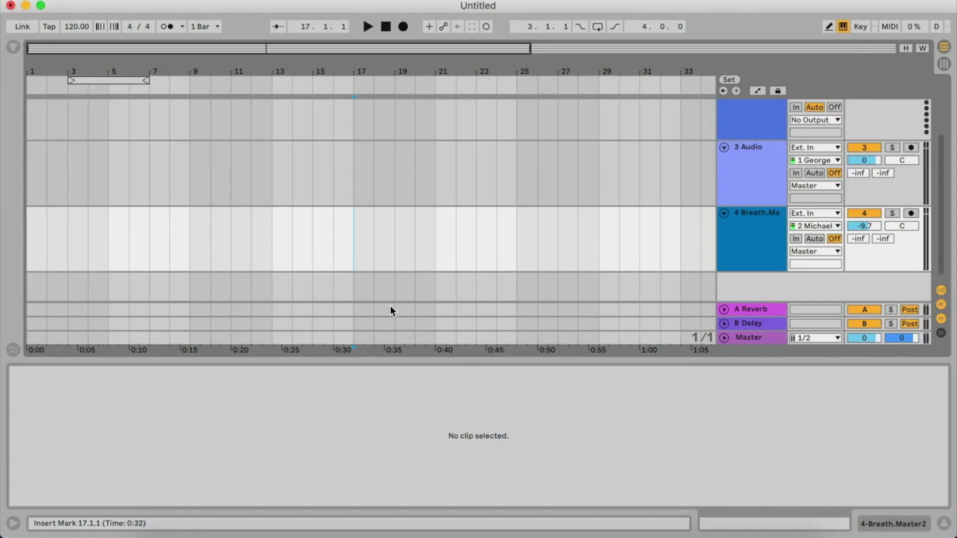
- Bring cut loop.wav from Finder's samplet folder into the arrangement on audio track 4 at bar 33
key(super+Tab)
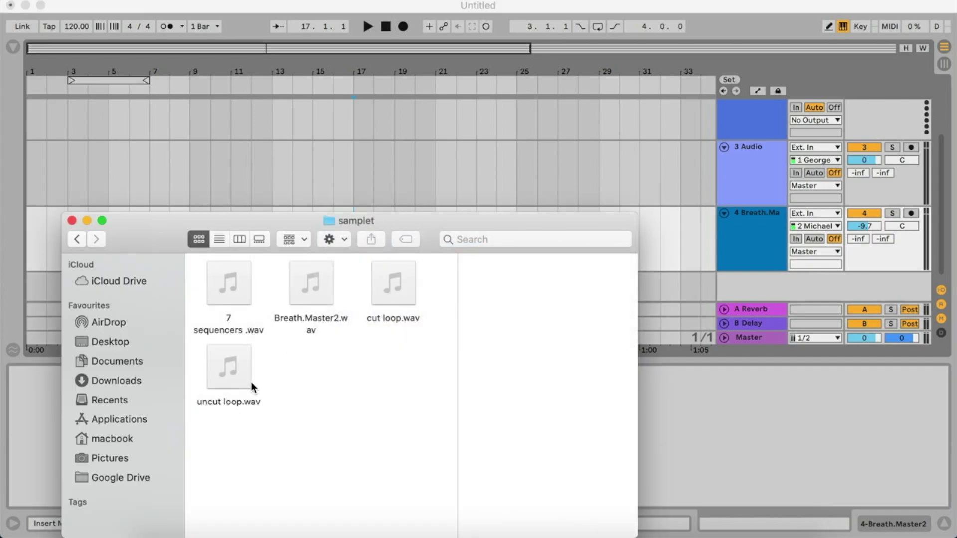
drag(374, 319, 680, 241)
click(603, 285)
scroll(602, 285, right, 5)
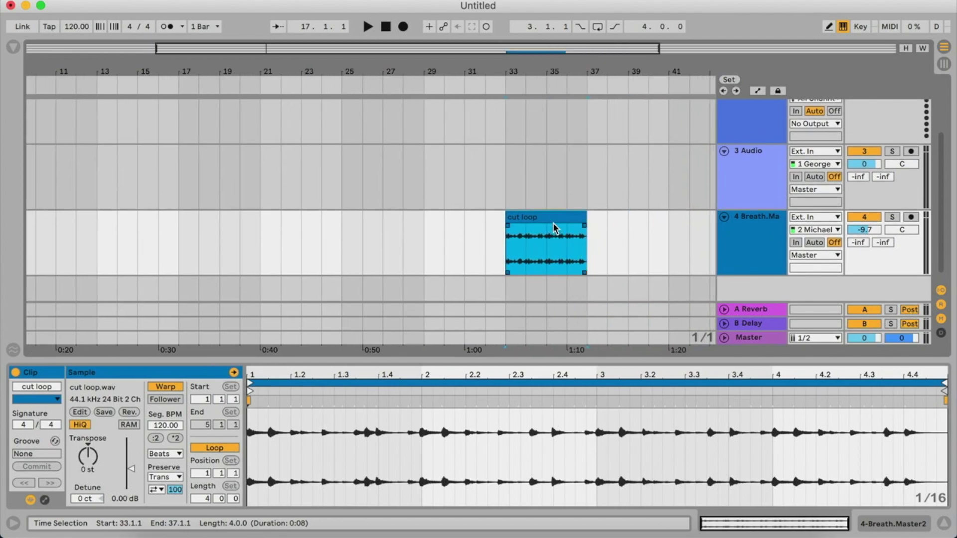
- Try a segment tempo of 80 BPM on the cut loop clip and undo the change
click(259, 405)
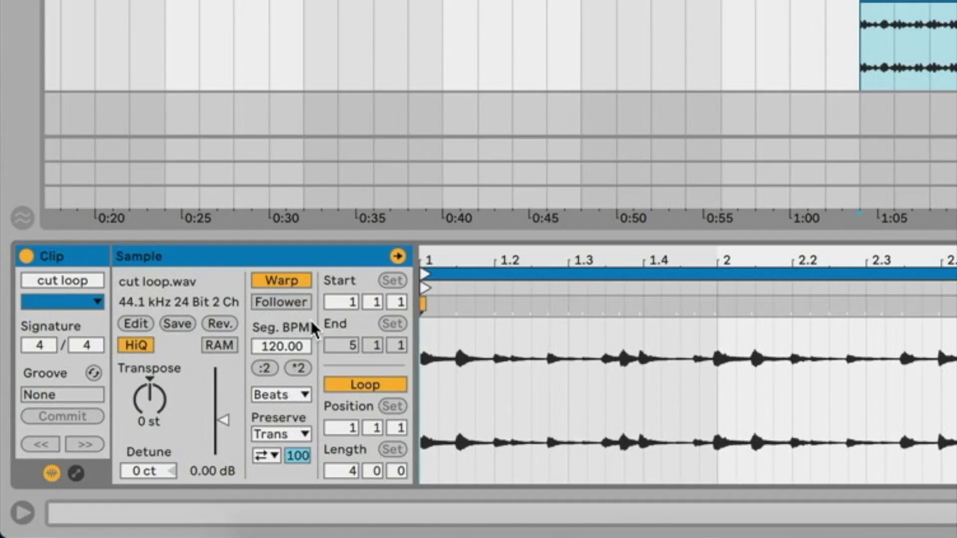
click(281, 347)
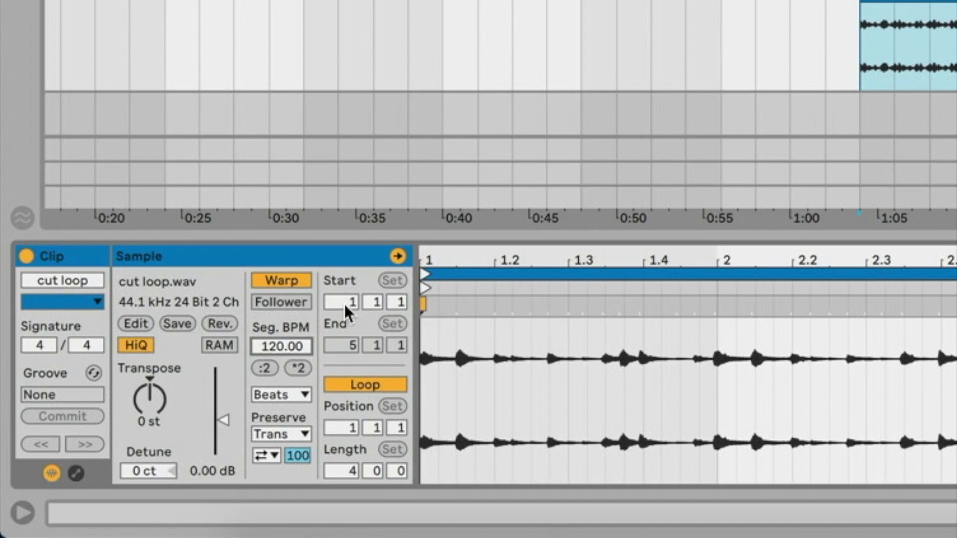
text(80)
key(Return)
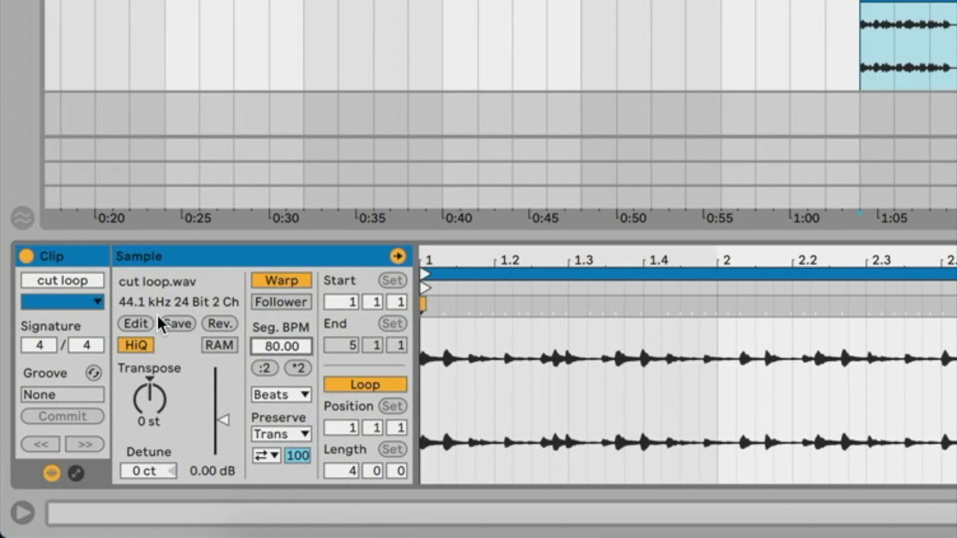
key(ctrl+z)
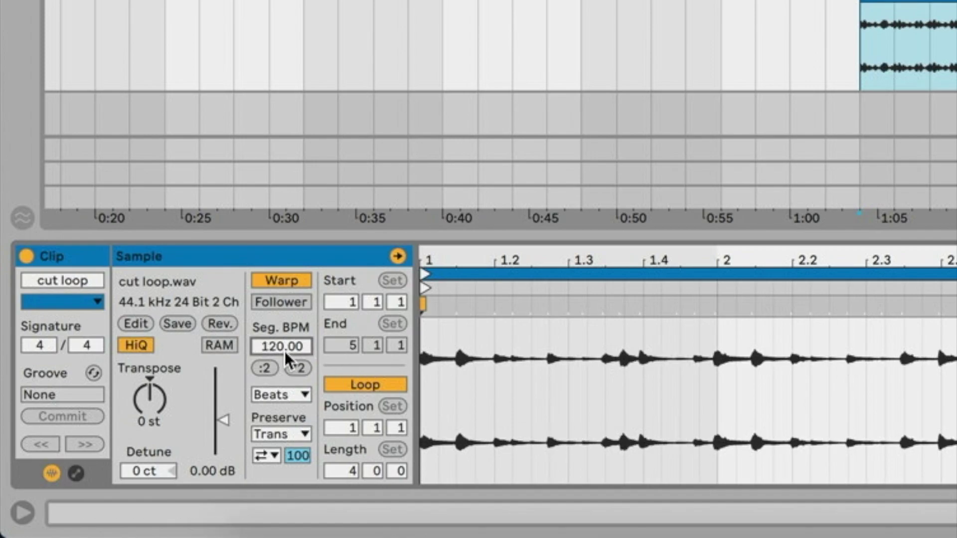
- Double the cut loop clip's segment tempo to 240 BPM and halve it back to 120 BPM
click(297, 368)
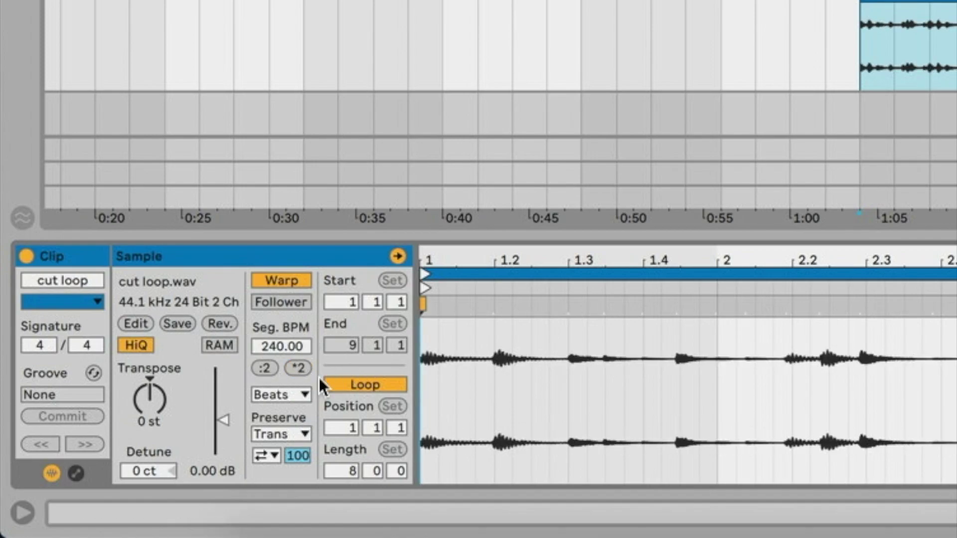
click(264, 369)
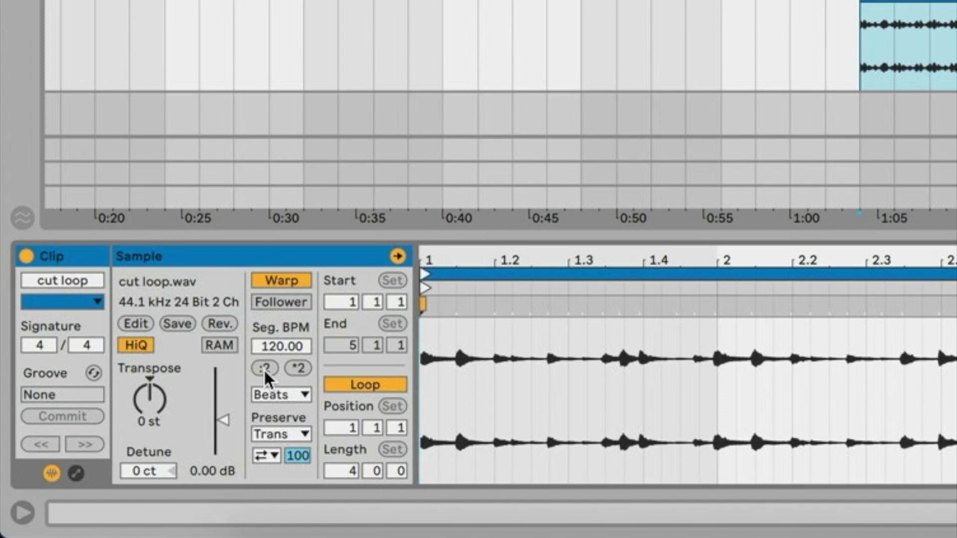
- Select the uncut loop clip at bar 41 on track 4 and play it back
click(656, 242)
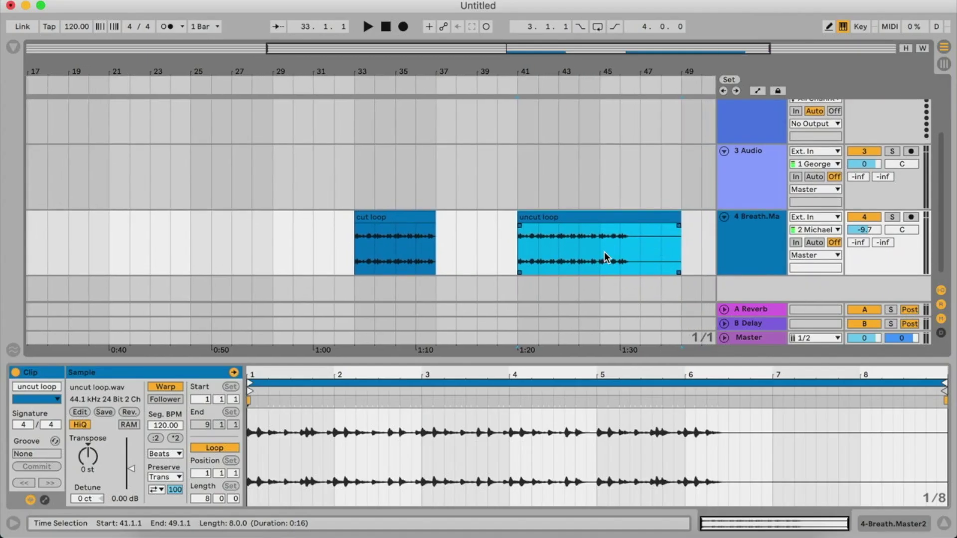
scroll(604, 253, right, 3)
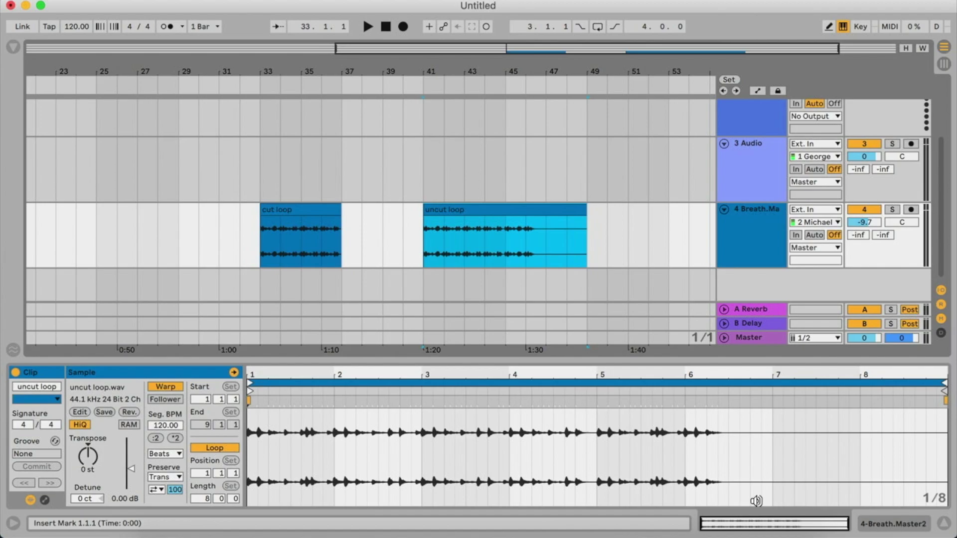
key(space)
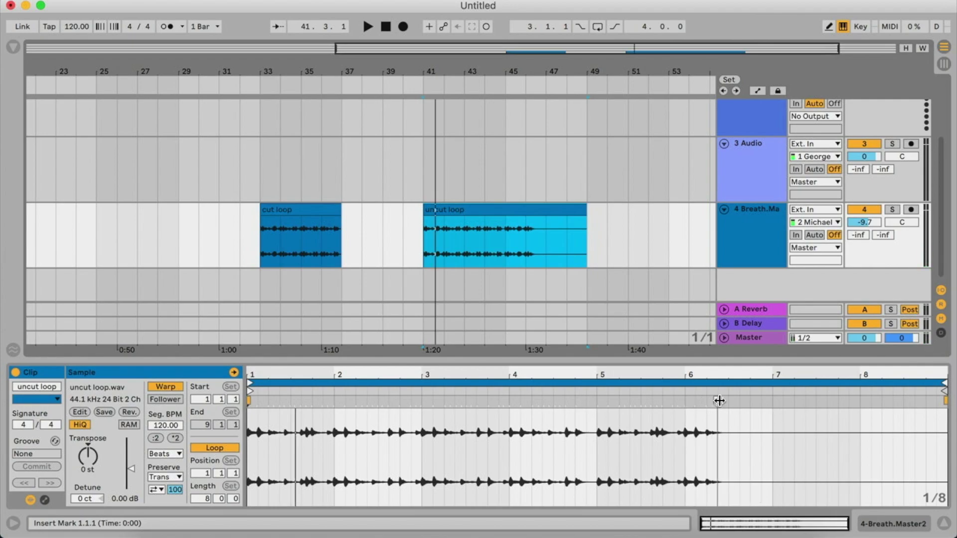
- Warp the uncut loop so its audio starts at 2.1.1 and its last hit's tail ends at 7.1.1
click(719, 400)
mouse_move(717, 401)
mouse_down()
mouse_move(683, 400)
mouse_move(771, 400)
mouse_up()
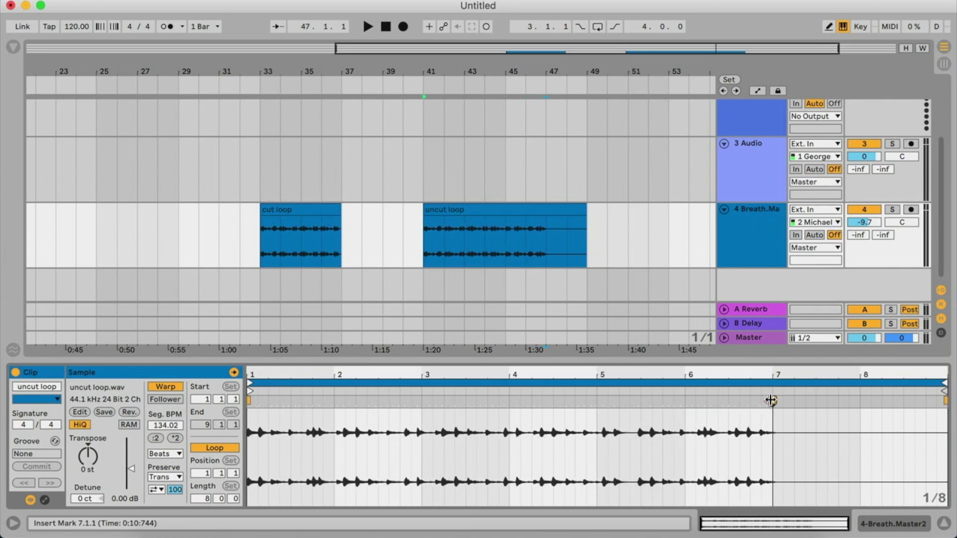
drag(251, 399, 335, 398)
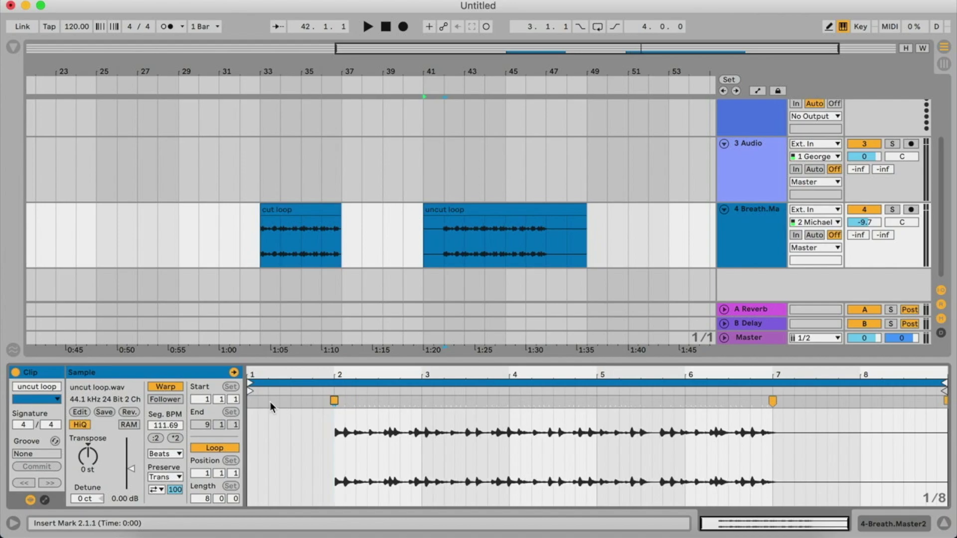
- Set the uncut loop clip's loop to run from 2.1.1 to 7.1.1 and play the result
drag(249, 383, 335, 383)
drag(943, 383, 770, 392)
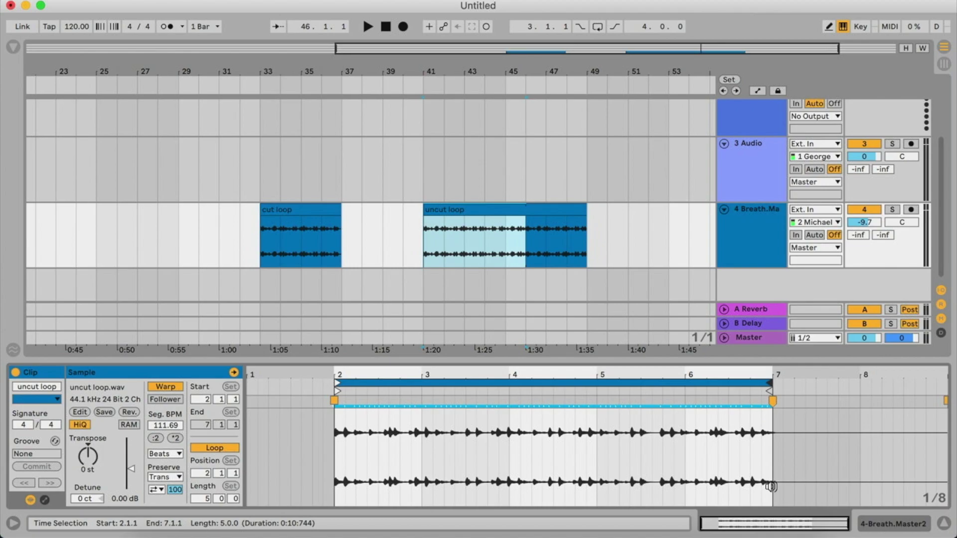
key(space)
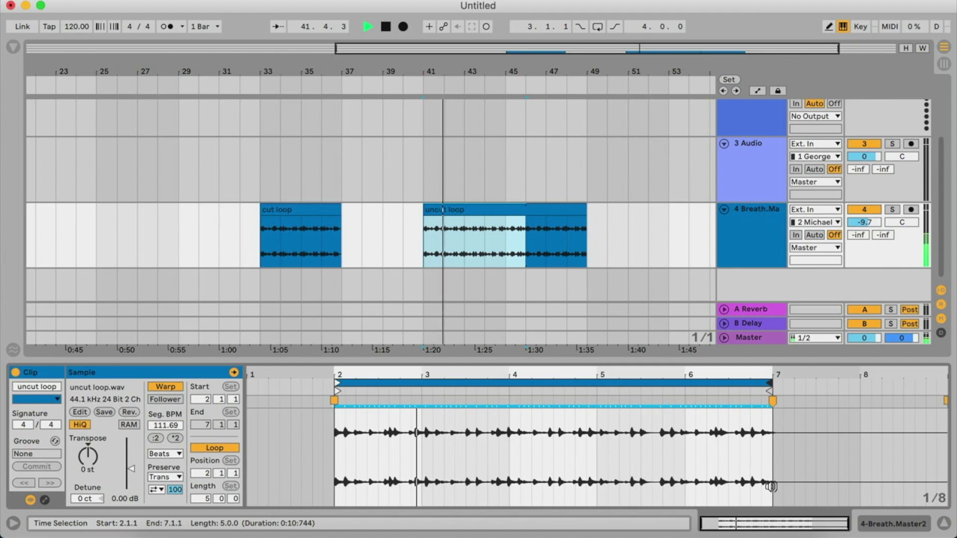
key(space)
- Try warp markers on the cut loop clip near bar 2 and before 1.2, moving the earlier one to 1.1.4
key(Left)
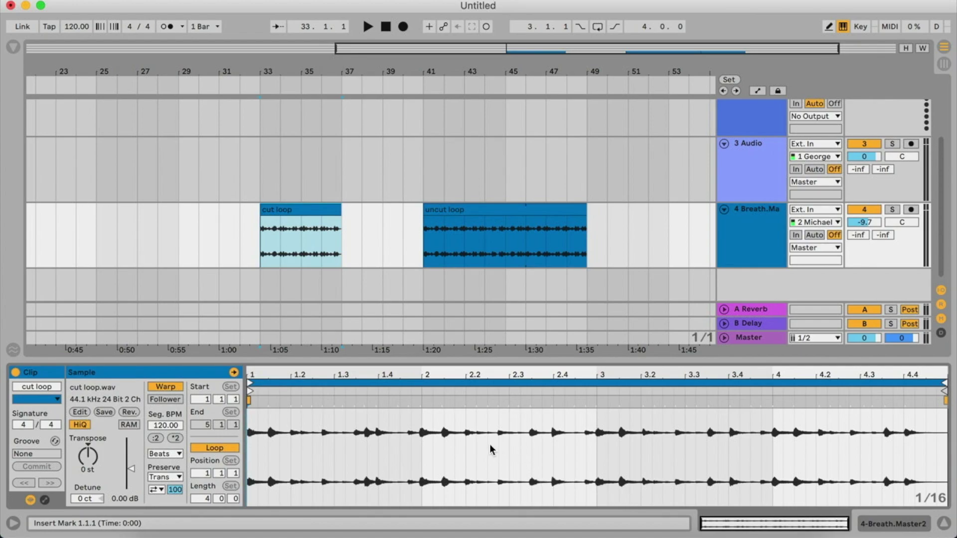
click(421, 402)
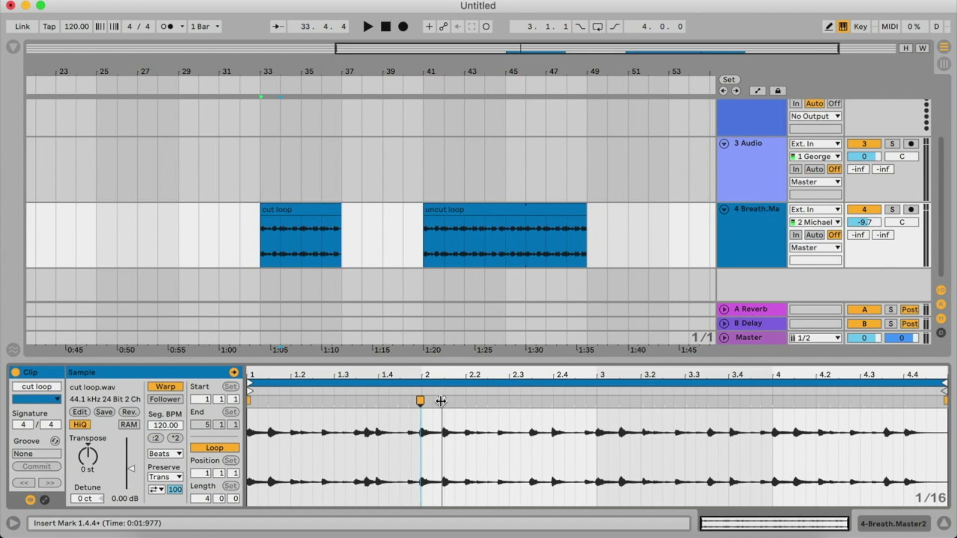
click(290, 401)
click(290, 401)
drag(290, 401, 282, 401)
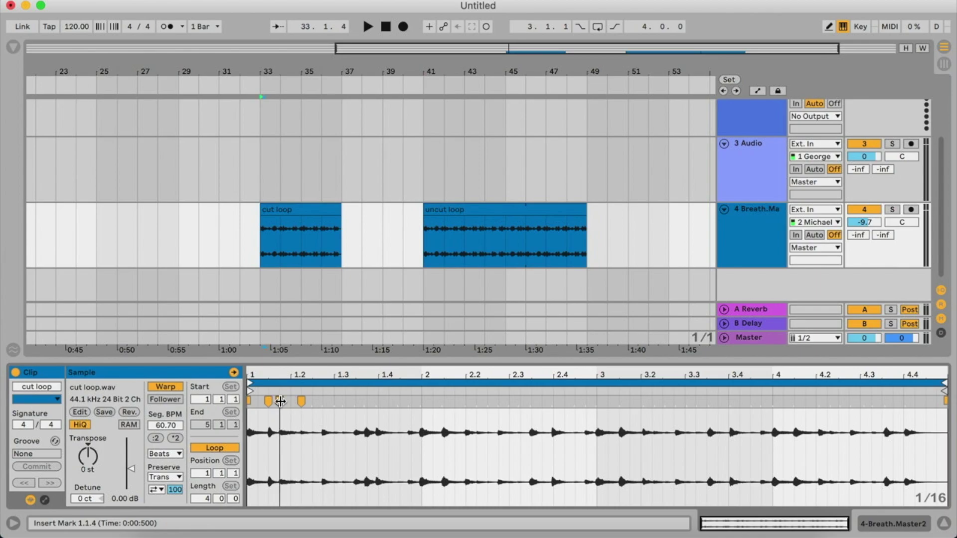
- Try adding a warp marker on the cut loop's hit after 1.2 and shifting it to 1.3.1
click(321, 401)
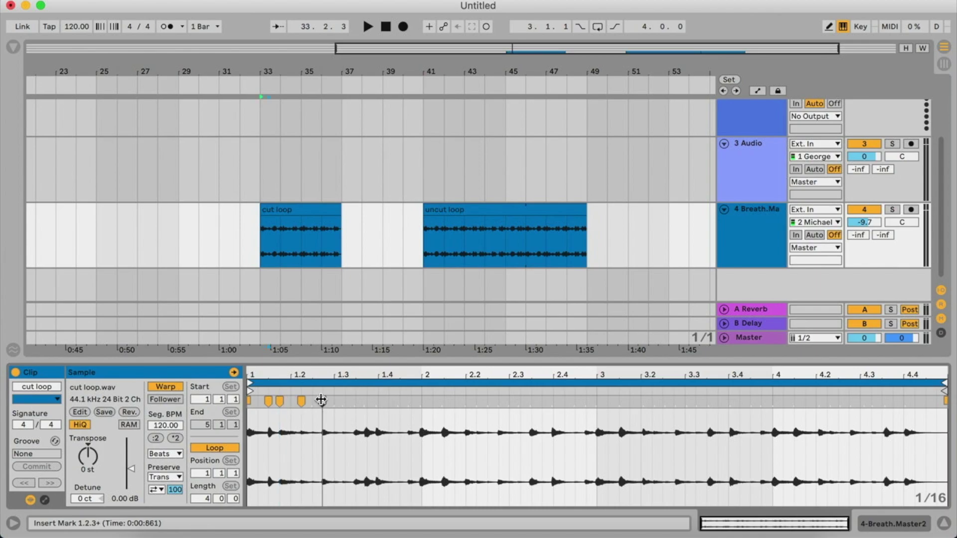
double_click(321, 401)
mouse_move(321, 401)
mouse_down()
mouse_move(336, 396)
mouse_move(324, 400)
mouse_up()
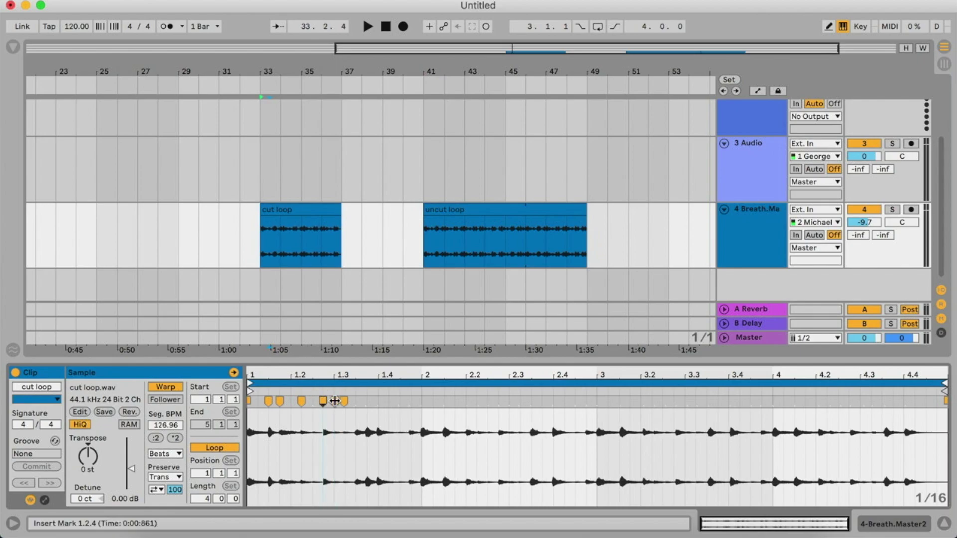
drag(322, 400, 334, 400)
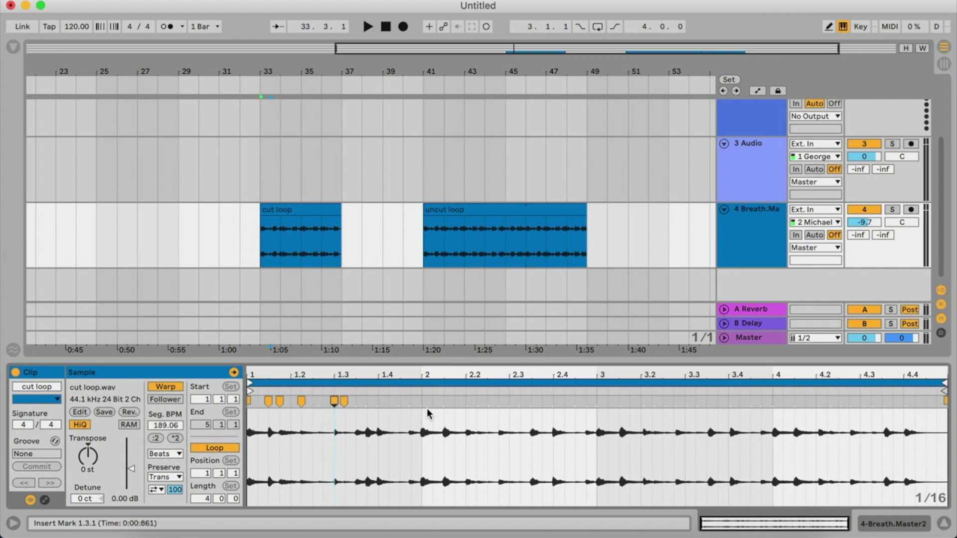
- Try pulling the cut loop's hit just before bar 2 back to 1.4.4 and play the clip
drag(427, 409, 411, 402)
key(space)
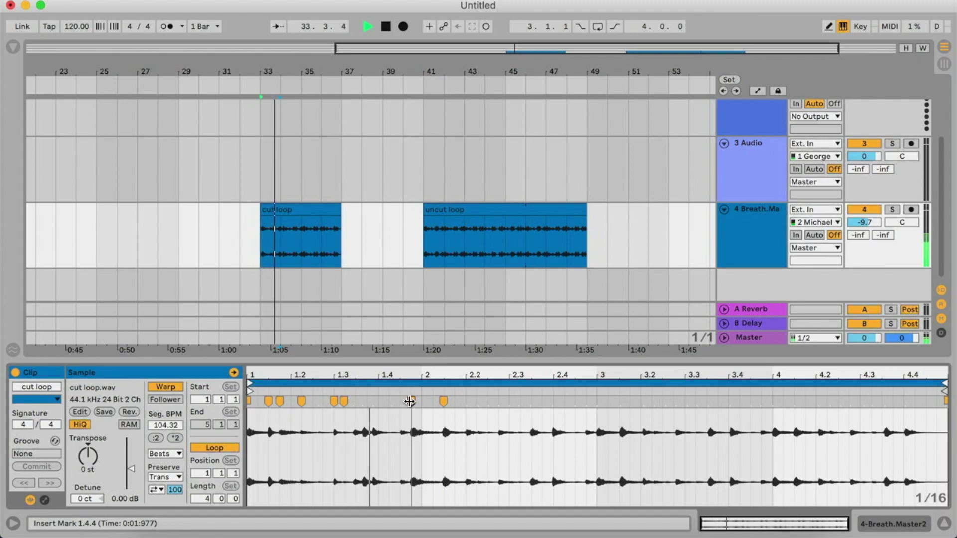
key(space)
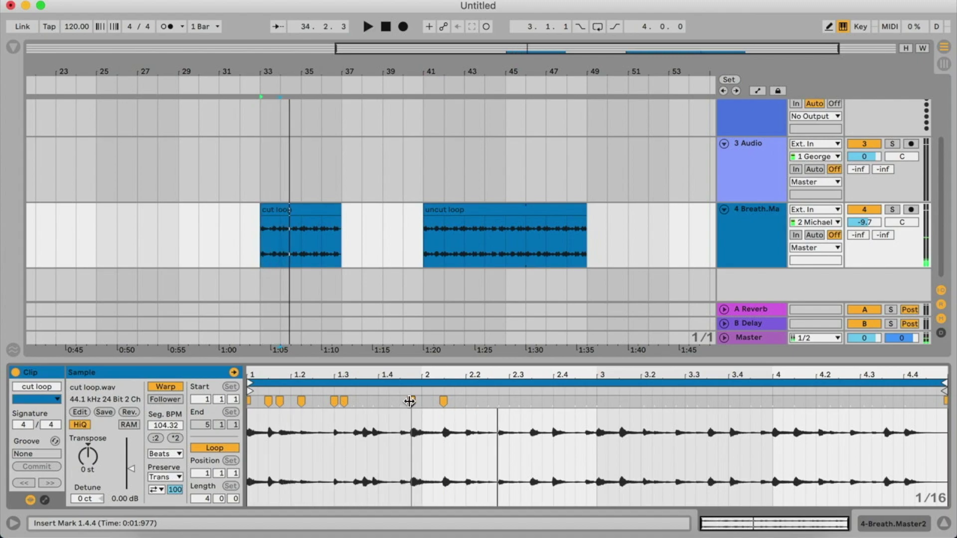
- Stretch the cut loop's second hit to 2.1.1 with a warp marker
drag(268, 400, 418, 404)
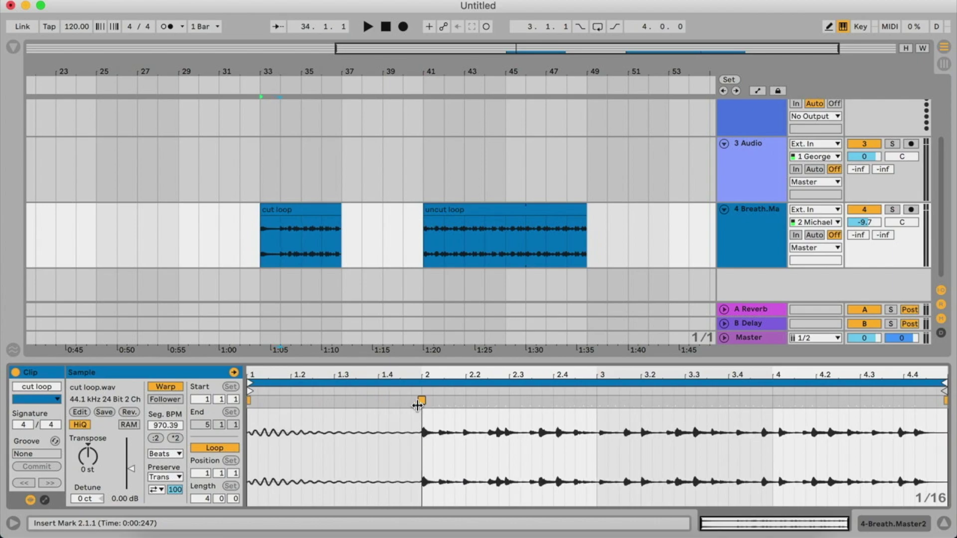